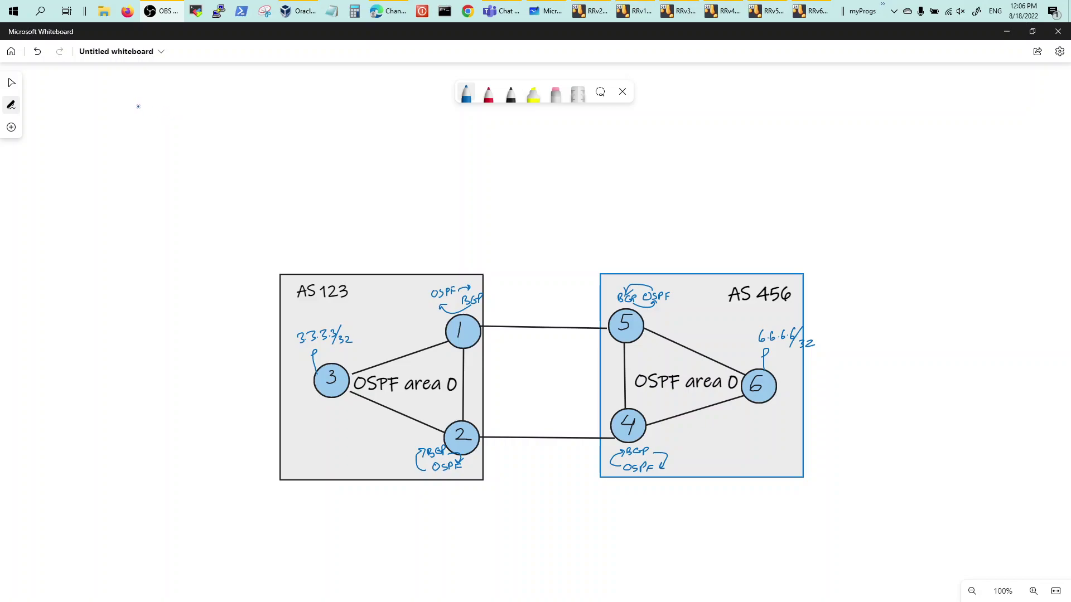
Handwrite the heading "Routing Loop" in blue above the network diagram and underline it.
mouse_move(120, 87)
left_mouse_down()
mouse_move(119, 106)
mouse_move(124, 87)
mouse_move(131, 104)
mouse_move(157, 94)
left_mouse_up()
mouse_move(159, 93)
left_mouse_down()
mouse_move(159, 102)
mouse_move(176, 94)
mouse_move(226, 105)
left_mouse_up()
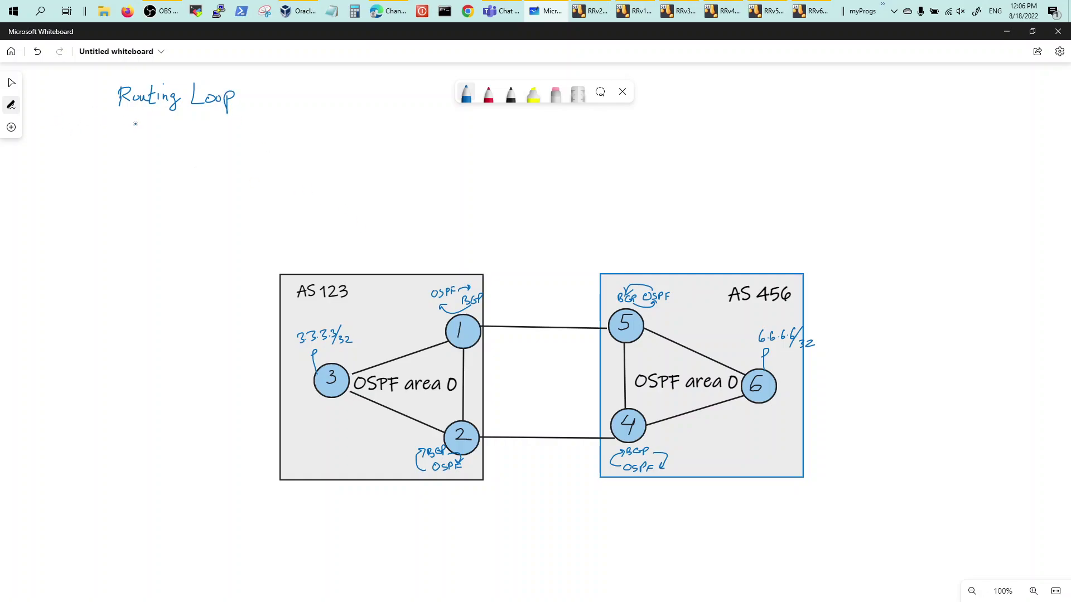
left_click_drag(110, 115, 258, 117)
Write ">2 Redistribution b/w OSPF BG" between the two AS boxes and draw an arrow pointing at the heading.
mouse_move(492, 246)
left_mouse_down()
mouse_move(469, 263)
mouse_move(529, 245)
mouse_move(562, 257)
mouse_move(580, 237)
mouse_move(579, 252)
mouse_move(592, 243)
mouse_move(594, 256)
mouse_move(610, 233)
mouse_move(608, 251)
mouse_move(624, 251)
mouse_move(628, 234)
mouse_move(627, 251)
mouse_move(652, 253)
left_mouse_up()
mouse_move(514, 263)
left_mouse_down()
mouse_move(520, 279)
mouse_move(536, 271)
mouse_move(512, 287)
mouse_move(531, 298)
mouse_move(549, 285)
mouse_move(533, 309)
mouse_move(554, 306)
left_mouse_up()
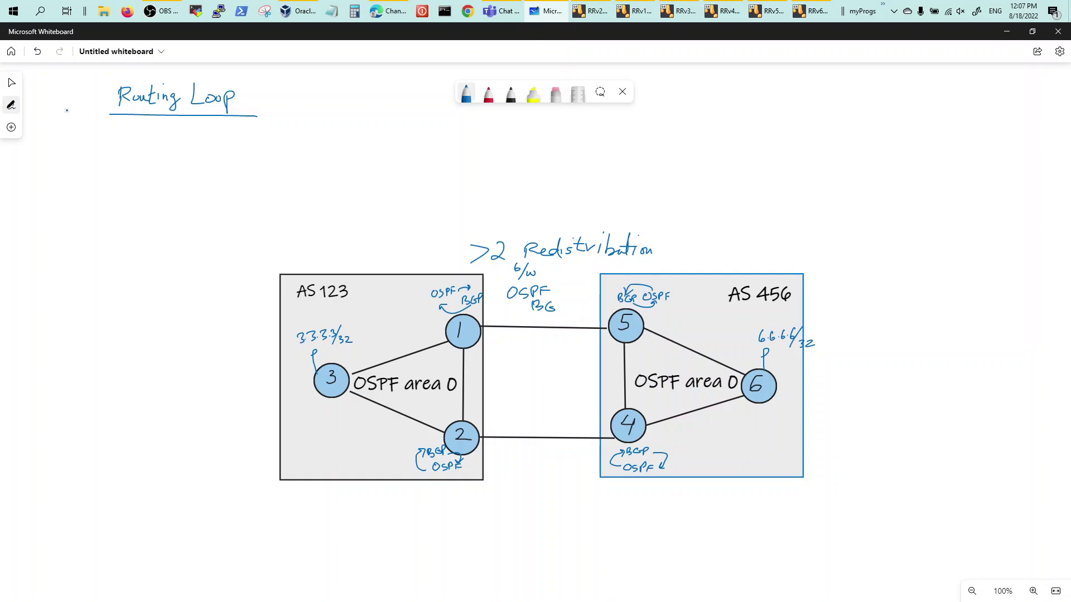
left_click_drag(81, 108, 103, 102)
Label the 1–2 and 5–4 router links "iBGP" and draw arrows pointing at routers 3 and 6.
mouse_move(473, 375)
left_mouse_down()
mouse_move(473, 386)
mouse_move(490, 384)
left_mouse_up()
mouse_move(603, 375)
left_mouse_down()
mouse_move(604, 389)
mouse_move(617, 383)
left_mouse_up()
left_click_drag(250, 370, 304, 373)
mouse_move(291, 367)
left_mouse_down()
mouse_move(303, 372)
mouse_move(290, 384)
left_mouse_up()
mouse_move(814, 377)
left_mouse_down()
mouse_move(776, 381)
mouse_move(792, 386)
left_mouse_up()
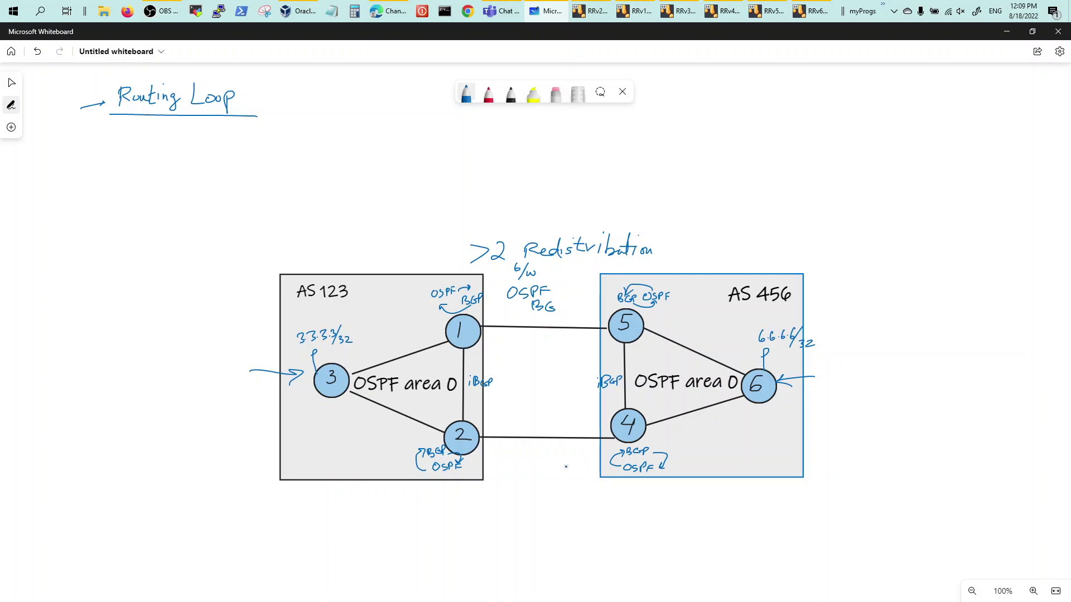
Draw an arrow toward router 4 from outside AS 456 and extend the heading to "Routing Loops/Flap".
mouse_move(564, 467)
left_mouse_down()
mouse_move(596, 446)
mouse_move(592, 456)
left_mouse_up()
mouse_move(242, 91)
left_mouse_down()
mouse_move(236, 103)
mouse_move(249, 114)
mouse_move(271, 100)
left_mouse_up()
mouse_move(274, 92)
left_mouse_down()
mouse_move(272, 107)
mouse_move(293, 116)
left_mouse_up()
left_click_drag(293, 101, 303, 102)
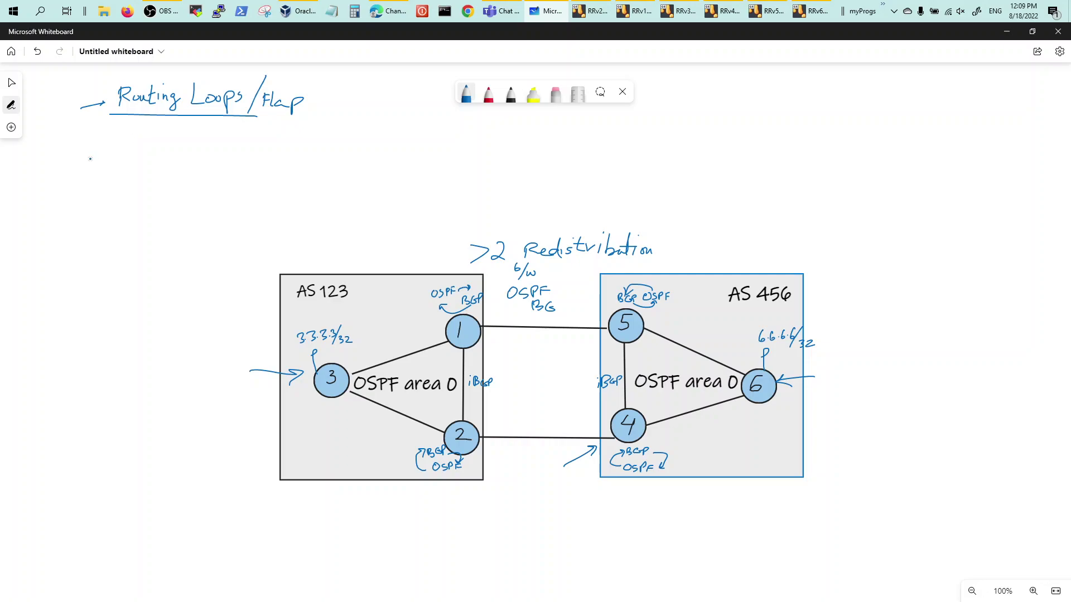
Write an arrowed second line "Detect Route Instability → Quick" under the heading, with "Quick" underlined.
left_click_drag(90, 159, 118, 155)
mouse_move(106, 150)
left_mouse_down()
mouse_move(131, 165)
mouse_move(170, 158)
left_mouse_up()
left_click_drag(162, 148, 185, 156)
mouse_move(201, 132)
left_mouse_down()
mouse_move(201, 154)
mouse_move(210, 143)
mouse_move(229, 147)
mouse_move(230, 158)
left_mouse_up()
mouse_move(225, 141)
left_mouse_down()
mouse_move(246, 134)
mouse_move(248, 153)
mouse_move(265, 152)
left_mouse_up()
mouse_move(272, 131)
left_mouse_down()
mouse_move(273, 154)
mouse_move(279, 140)
left_mouse_up()
mouse_move(277, 146)
left_mouse_down()
mouse_move(294, 150)
mouse_move(317, 128)
mouse_move(306, 150)
left_mouse_up()
mouse_move(303, 149)
left_mouse_down()
mouse_move(322, 140)
mouse_move(326, 148)
left_mouse_up()
mouse_move(348, 122)
left_mouse_down()
mouse_move(347, 146)
mouse_move(357, 137)
left_mouse_up()
left_click_drag(350, 142, 362, 143)
mouse_move(366, 129)
left_mouse_down()
mouse_move(364, 147)
mouse_move(382, 137)
mouse_move(387, 150)
mouse_move(401, 149)
left_mouse_up()
mouse_move(393, 140)
left_mouse_down()
mouse_move(417, 136)
mouse_move(419, 155)
mouse_move(501, 138)
mouse_move(512, 149)
left_mouse_up()
left_click(430, 144)
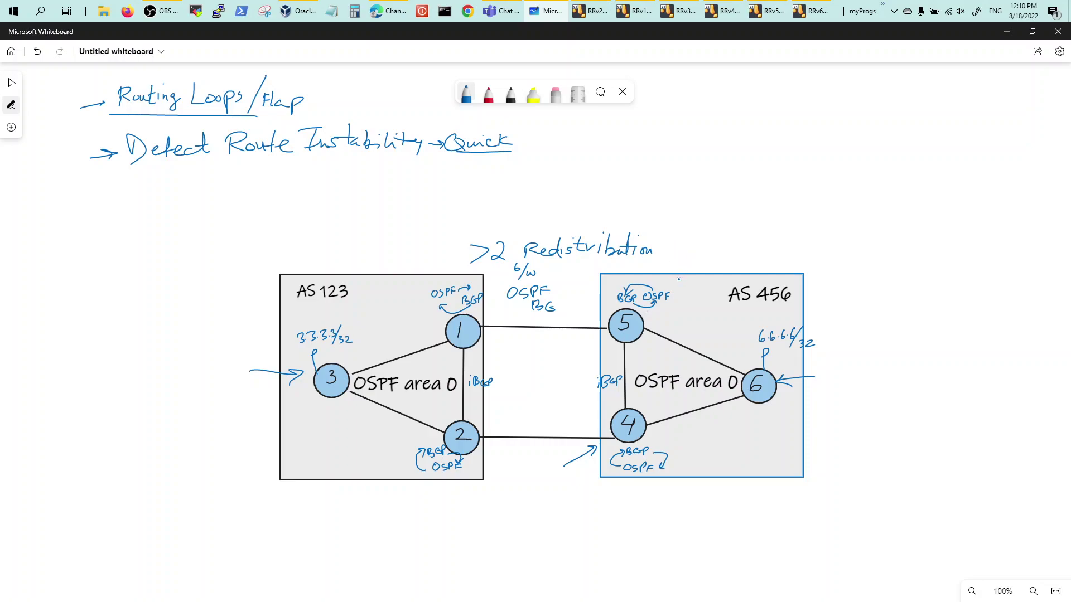
Annotate router 5's OSPF with 255, label the upper inter-AS link "eBG", and write 20 at both ends of both inter-AS links.
left_click_drag(669, 288, 692, 287)
left_click_drag(537, 319, 603, 323)
left_click_drag(483, 319, 494, 322)
left_click_drag(487, 431, 497, 434)
left_click_drag(582, 429, 591, 431)
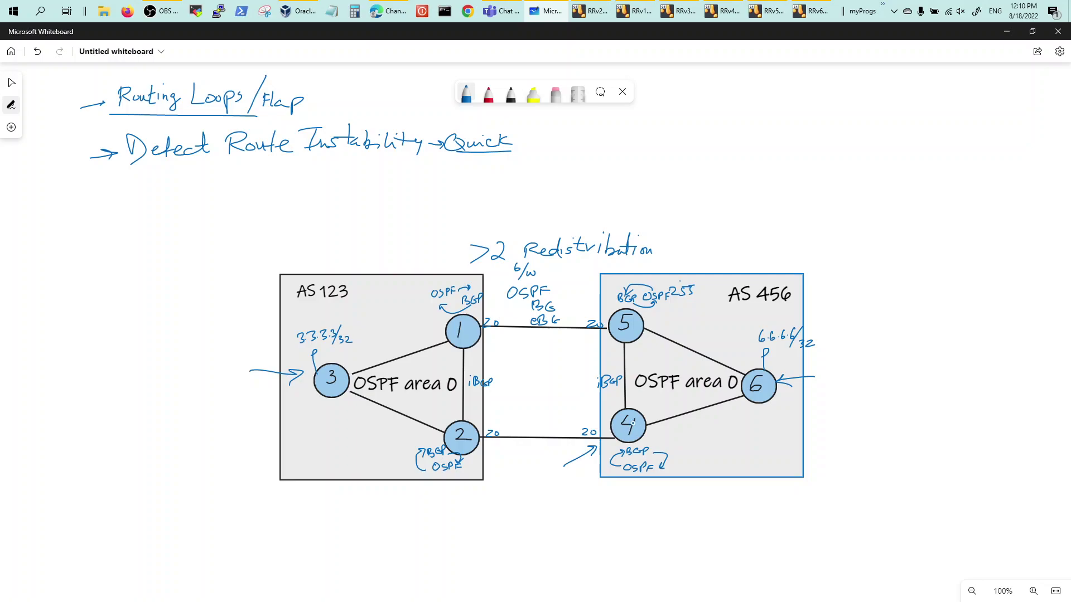
Minimize the whiteboard and bring the RRv3 and RRv6 traceroute consoles to the front.
mouse_move(639, 428)
left_mouse_down()
mouse_move(632, 439)
mouse_move(641, 440)
mouse_move(623, 430)
left_mouse_up()
left_click(619, 425)
left_click(1006, 32)
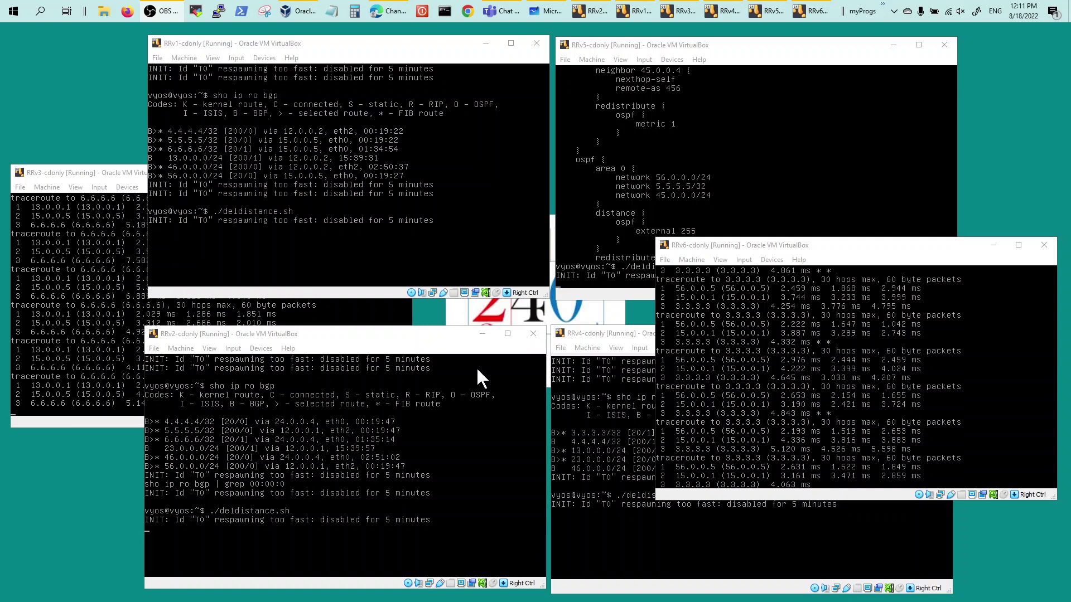
left_click(91, 176)
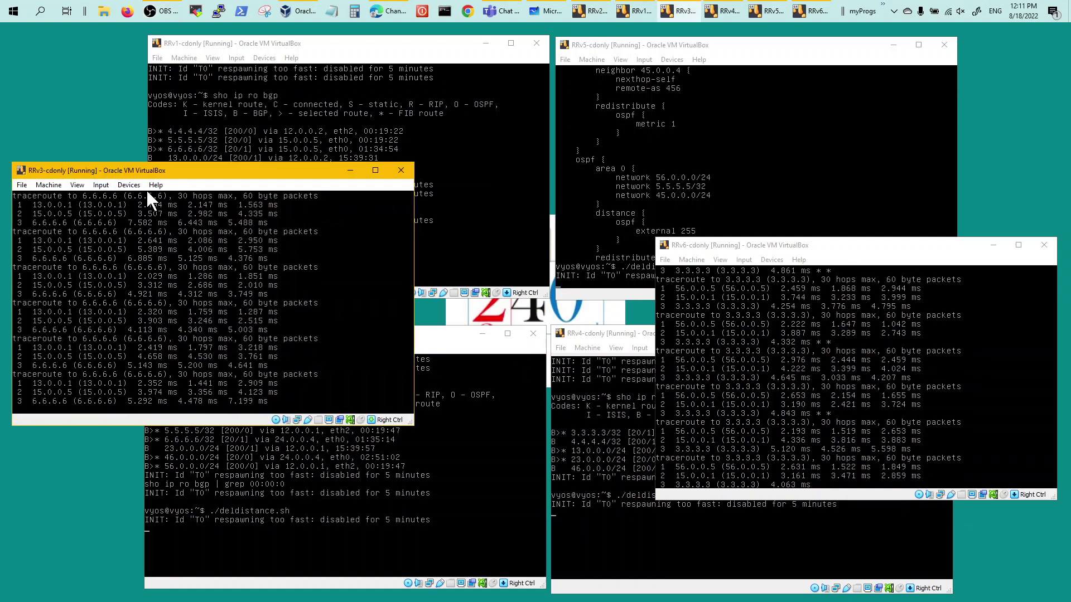
left_click(799, 249)
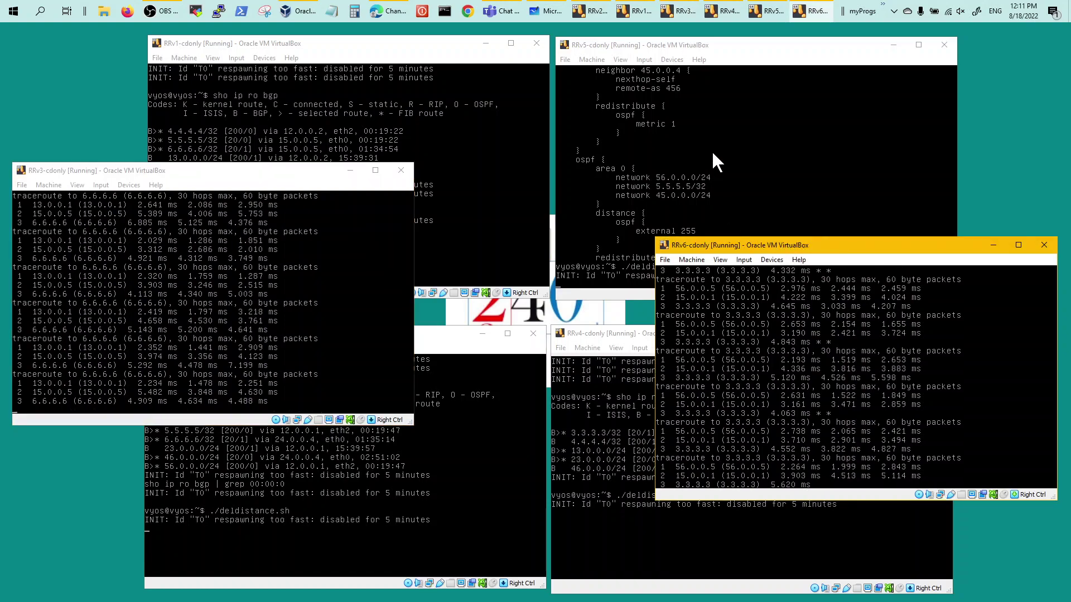
Display the full routing table on RRv5 with "sho ip ro".
left_click(754, 62)
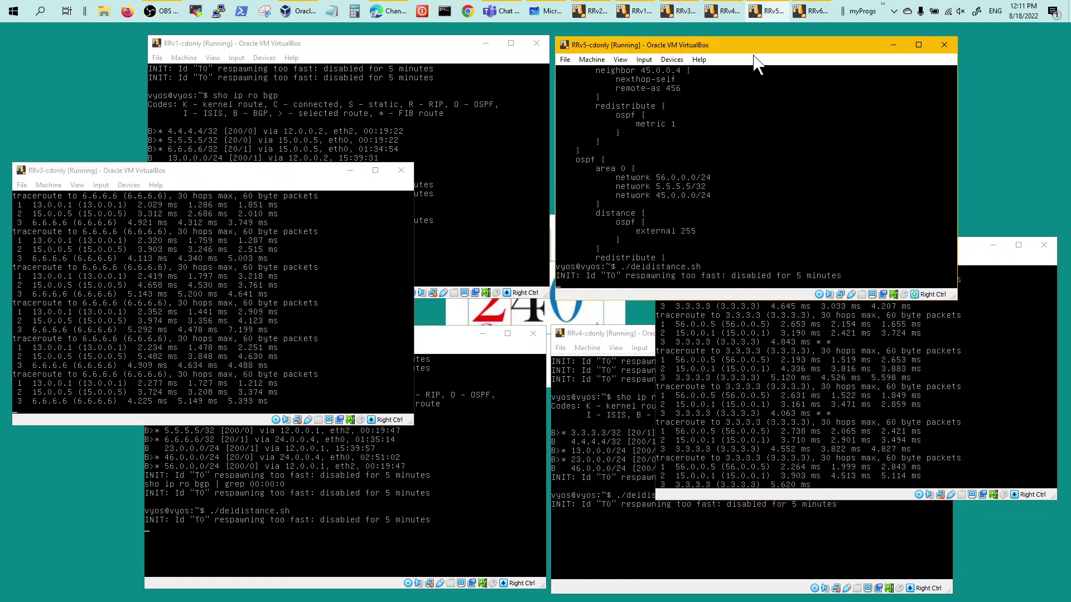
key("Return")
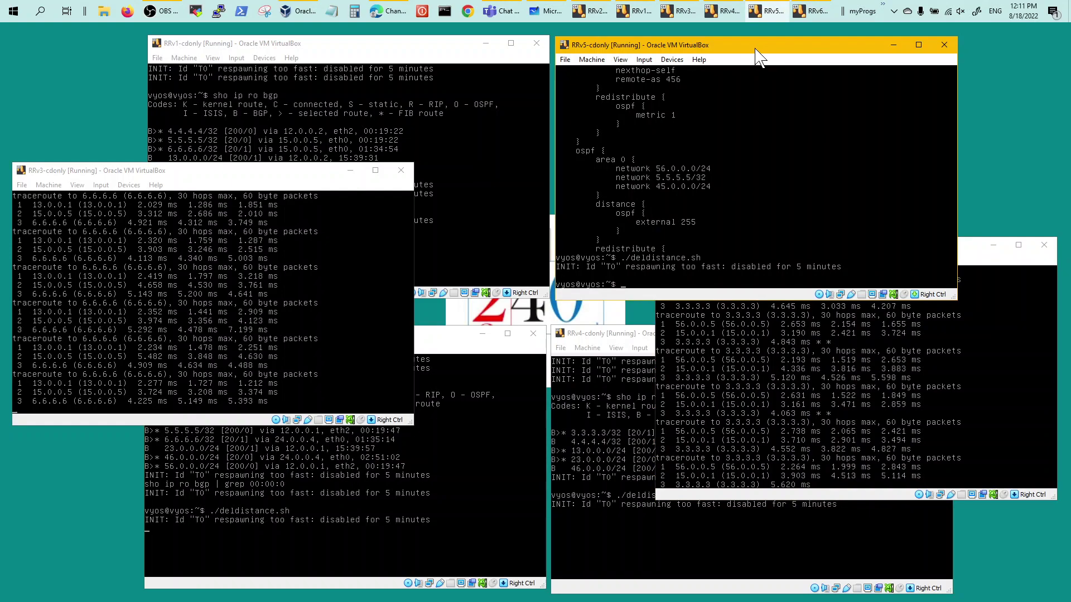
key("Return")
key("Return")
type("sho ip ro")
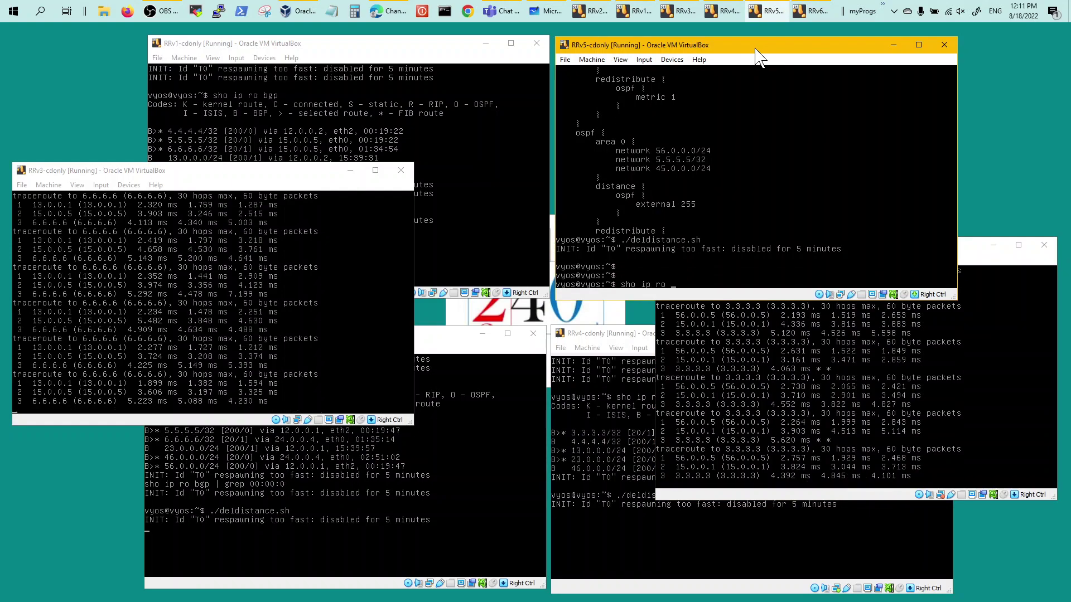
key("Return")
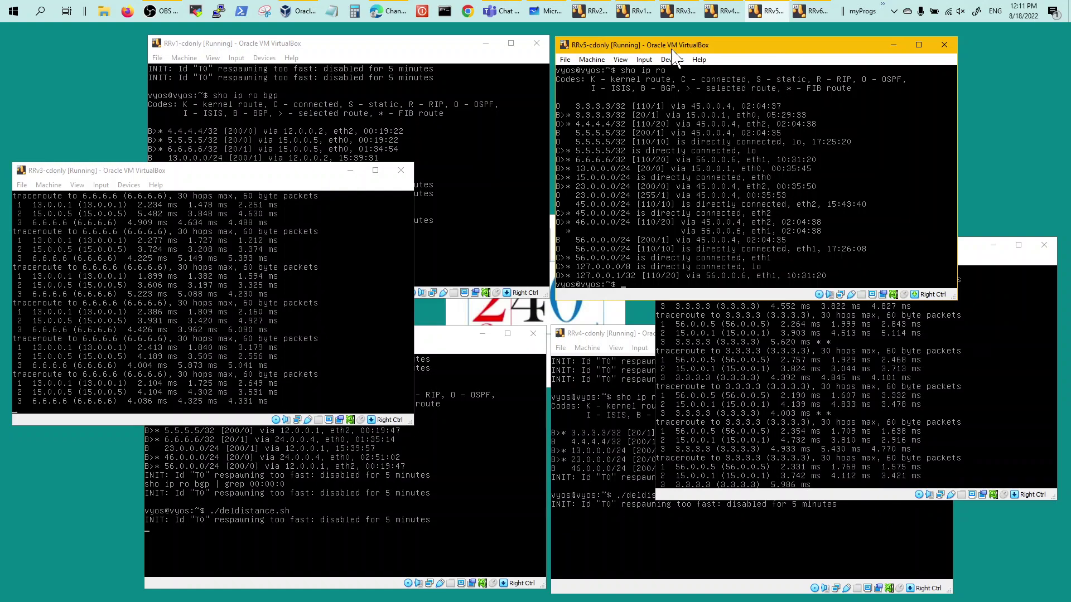
Display the full routing table on RRv1 with "sho ip ro".
left_click(405, 43)
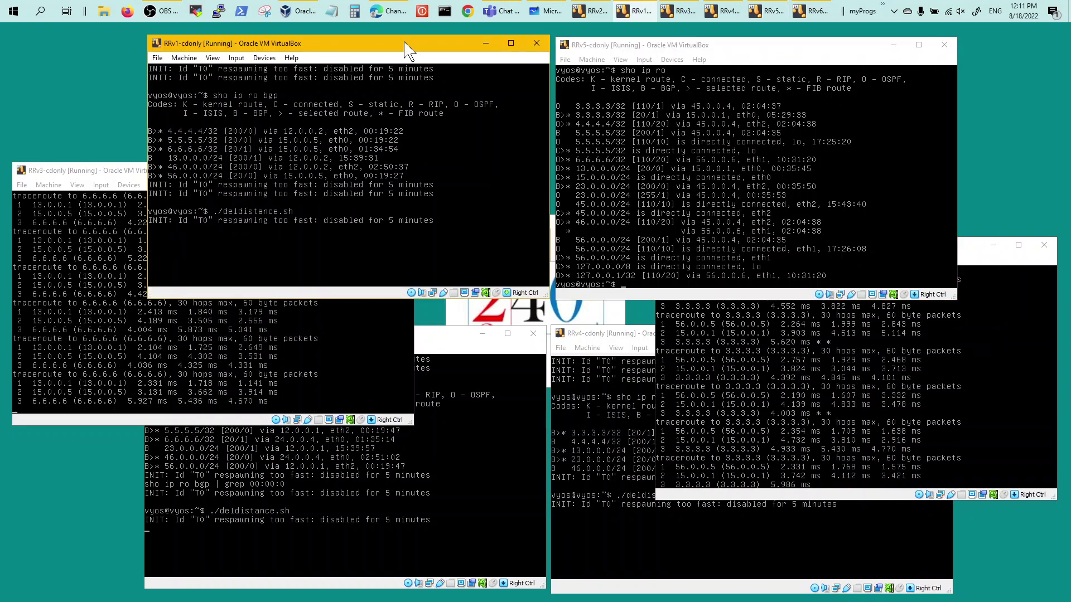
key("Return")
type("sho ip r")
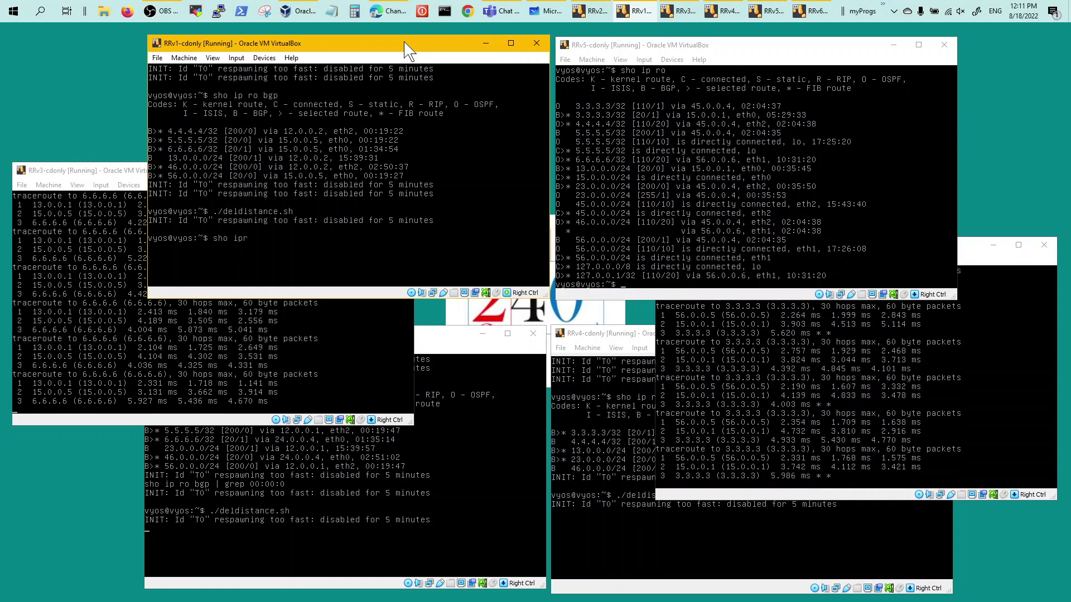
type("o")
key("Return")
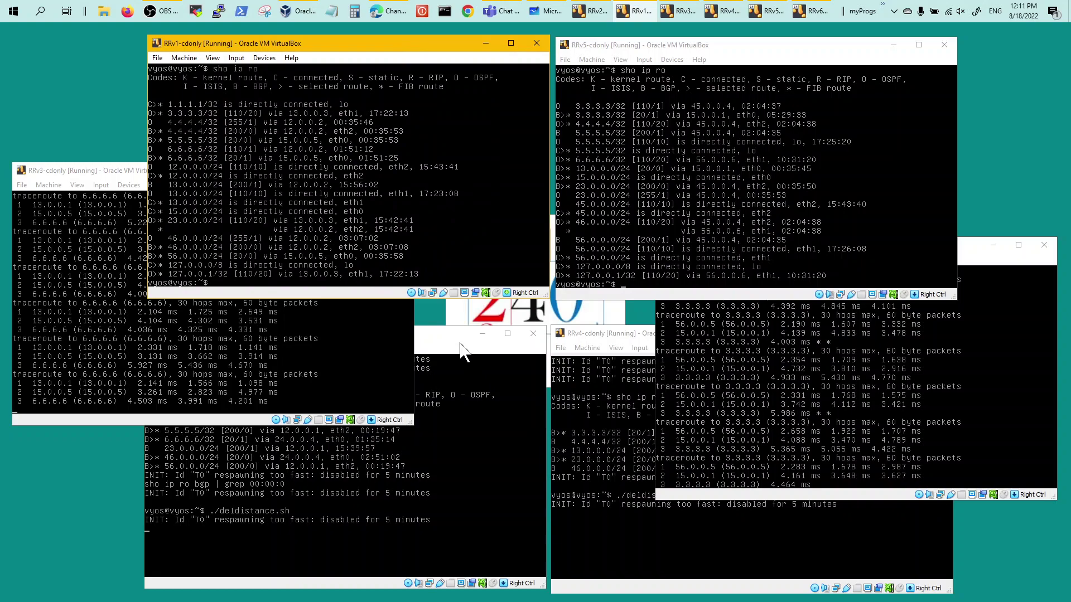
Check RRv5 for newly learned routes with "sho ip ro | grep 00:00:0".
left_click(761, 44)
type("sho ip")
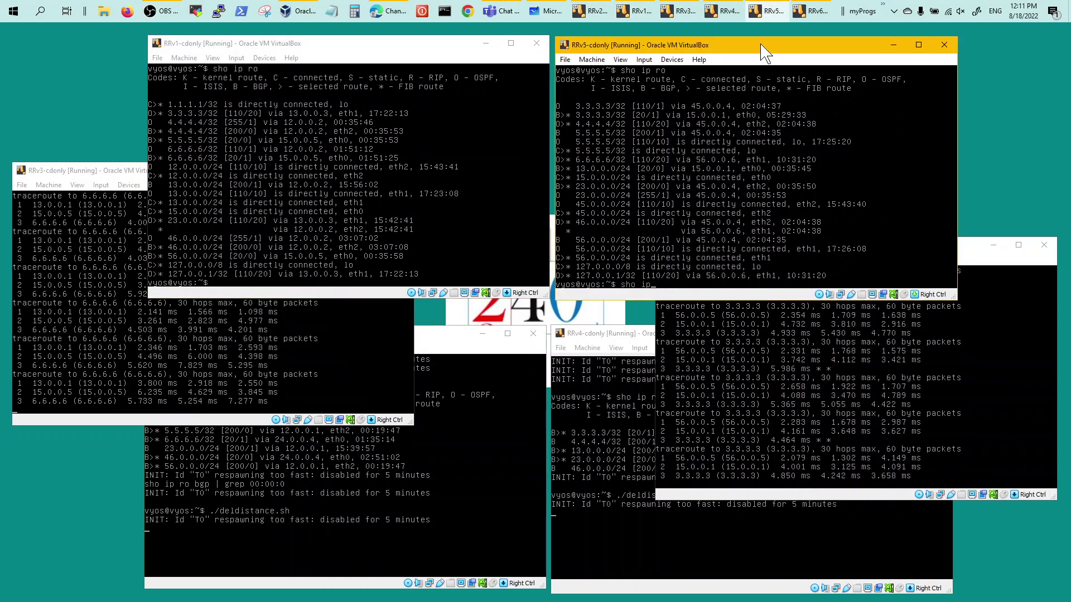
type(" ro")
key("Return")
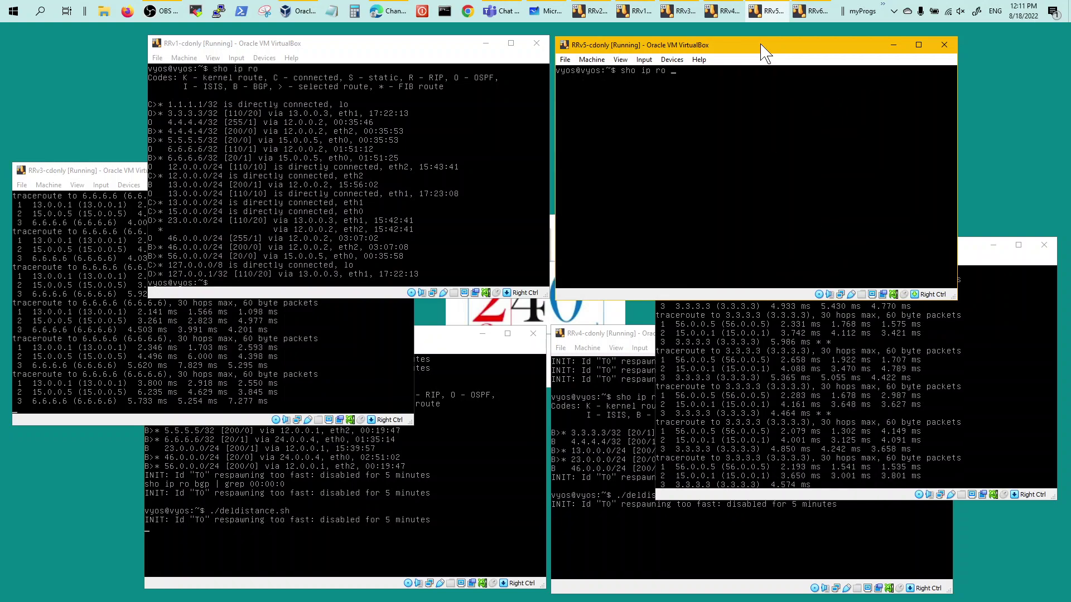
type("| gr")
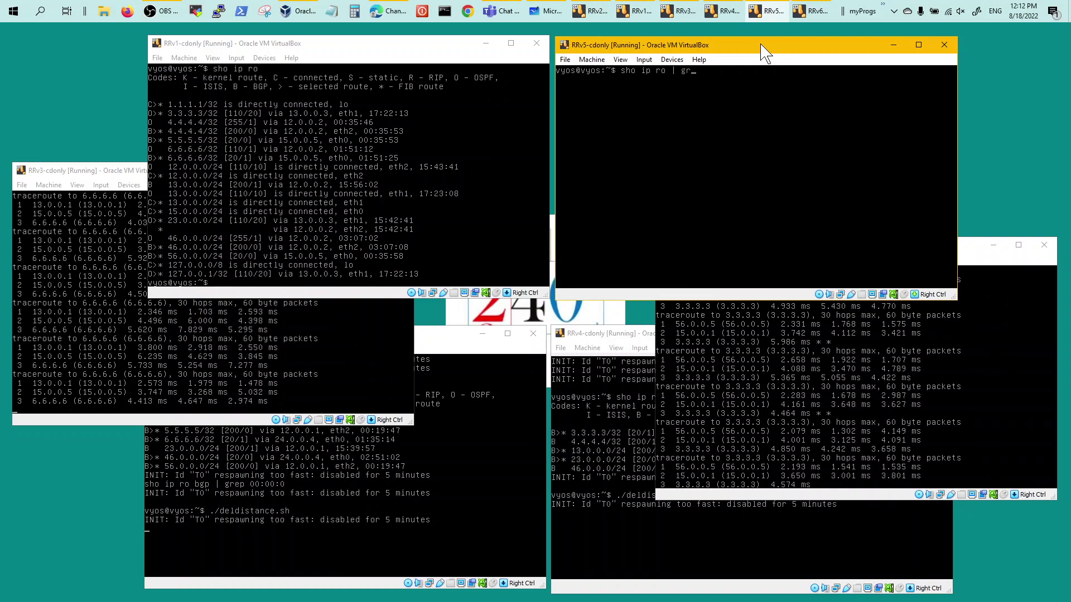
type("ep 00")
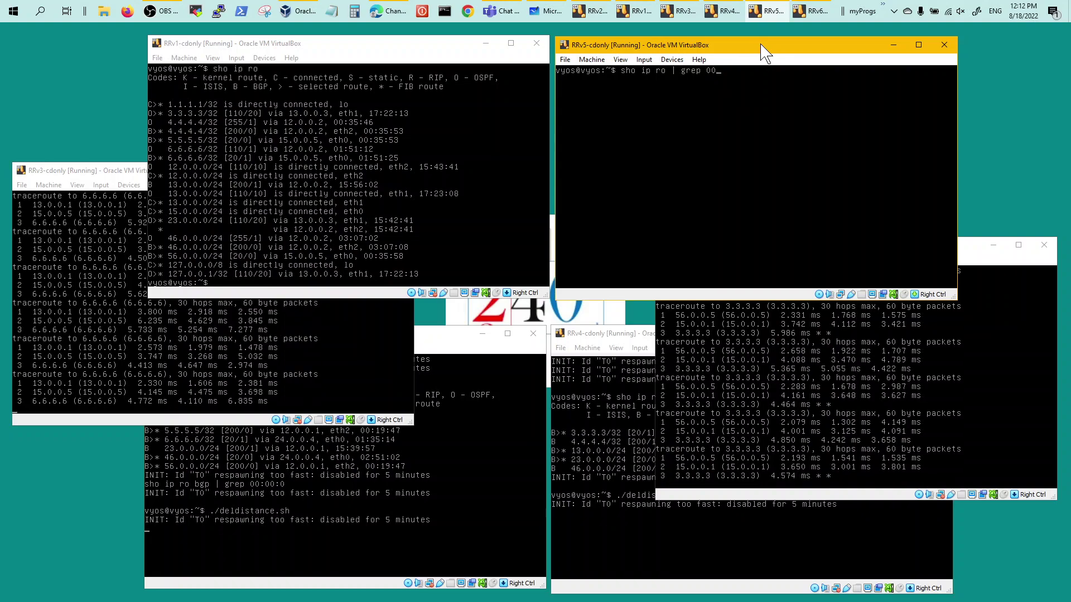
type(":00")
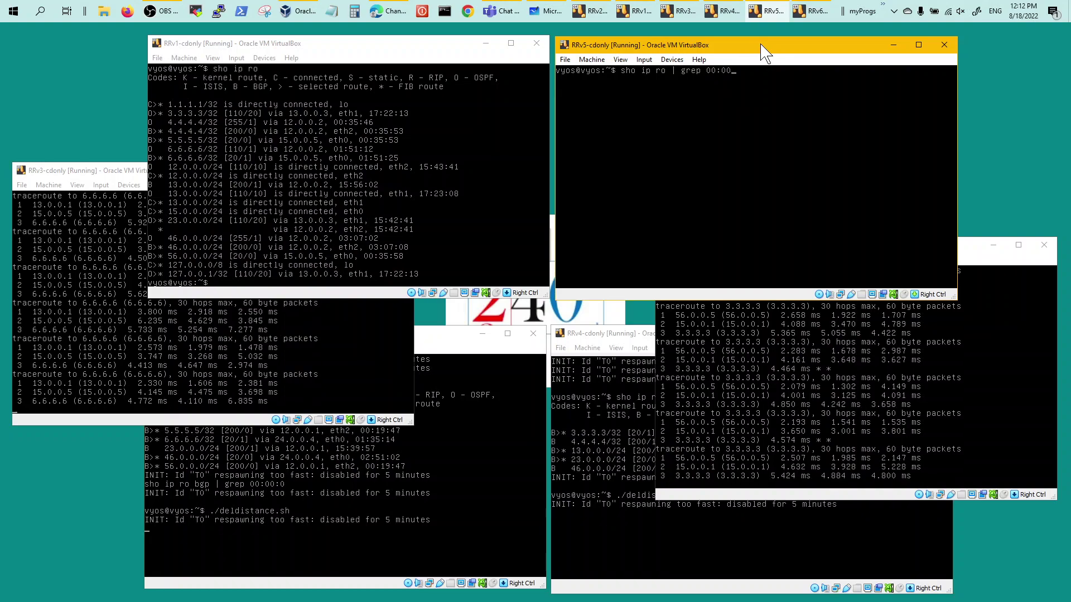
type(":0")
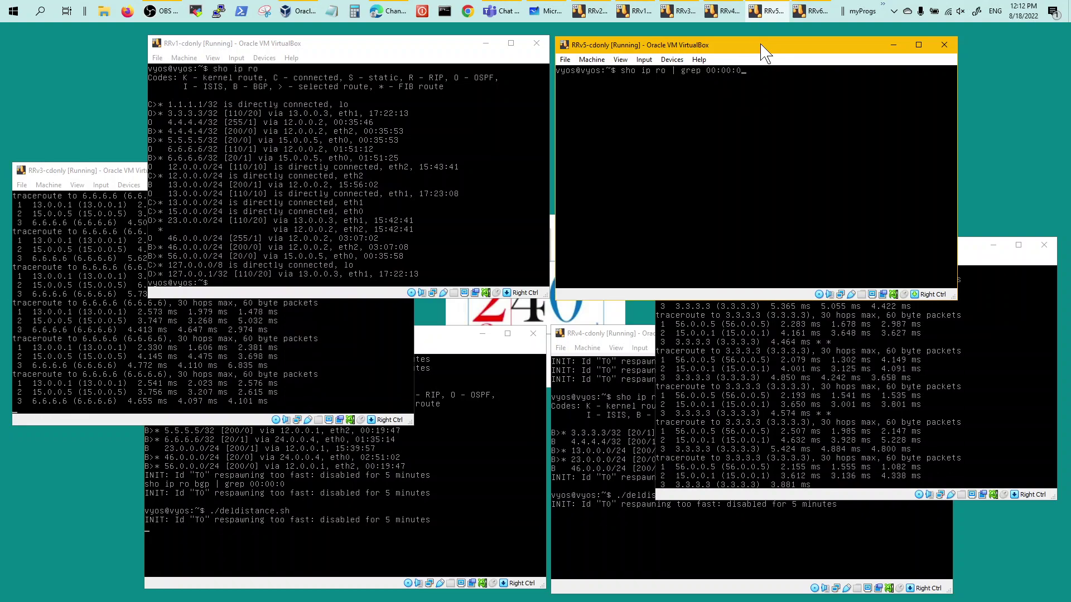
key("Return")
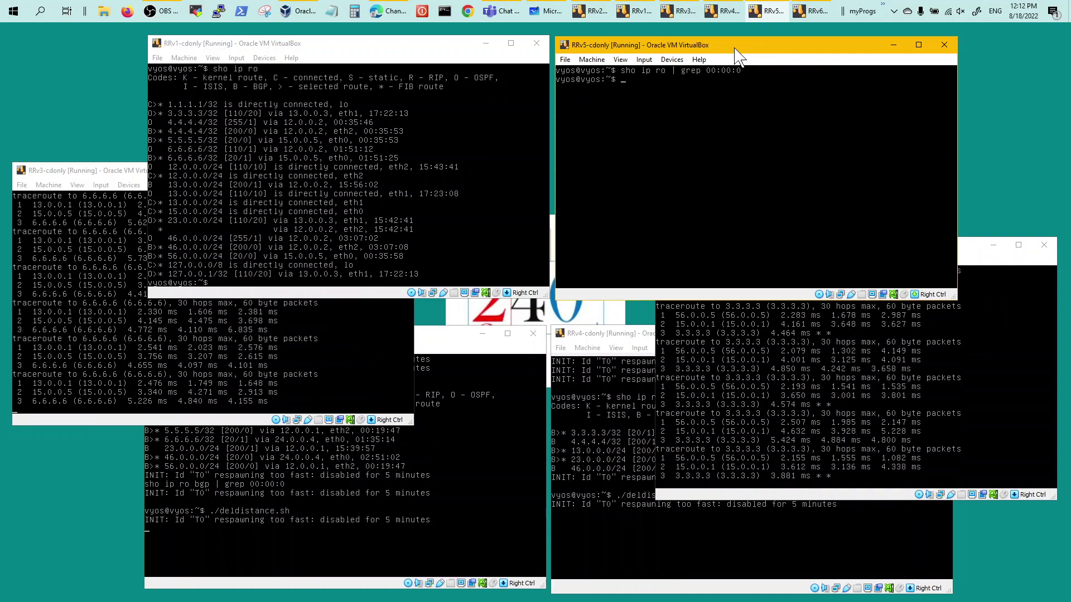
Display the contents of the show.sh script on RRv5 with "more show.sh".
type("more")
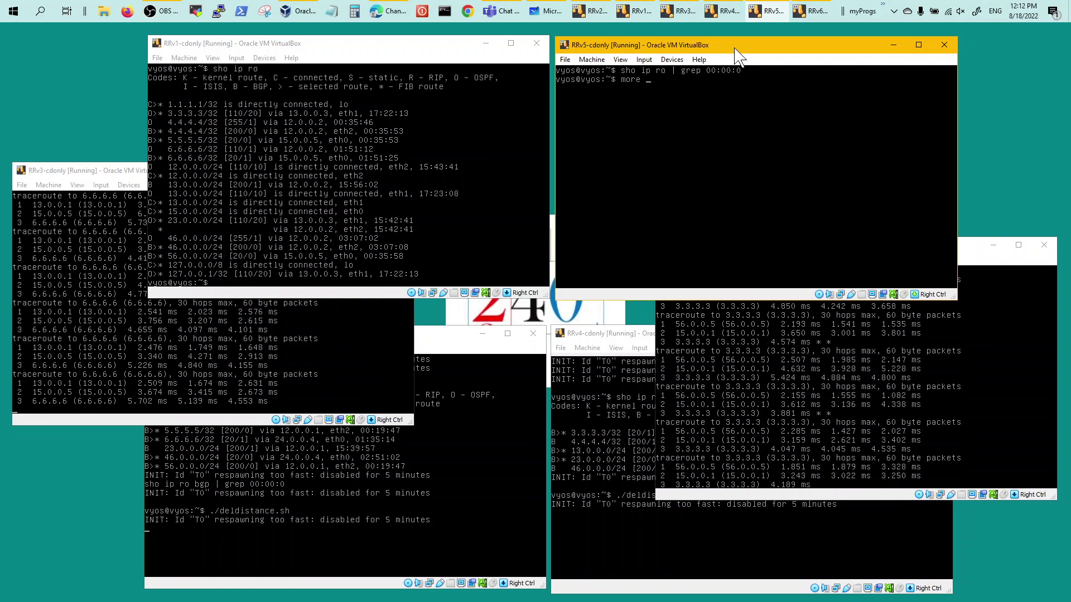
type(" show.sh")
key("Return")
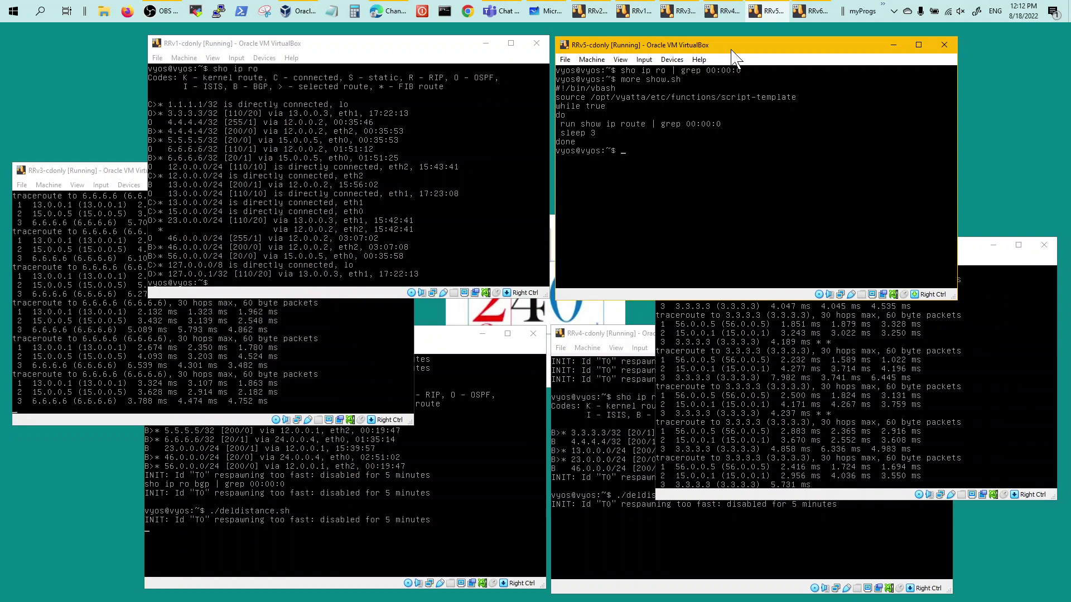
Clear the RRv5 console and run ./show.sh to monitor recent route changes.
key("ctrl+l")
type("./")
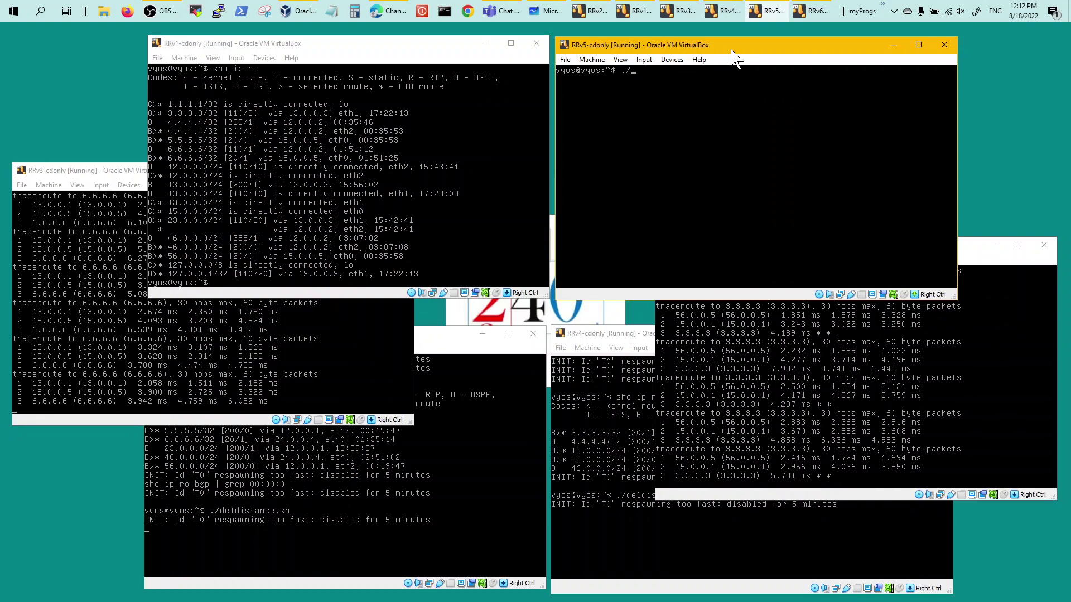
type("show.sh")
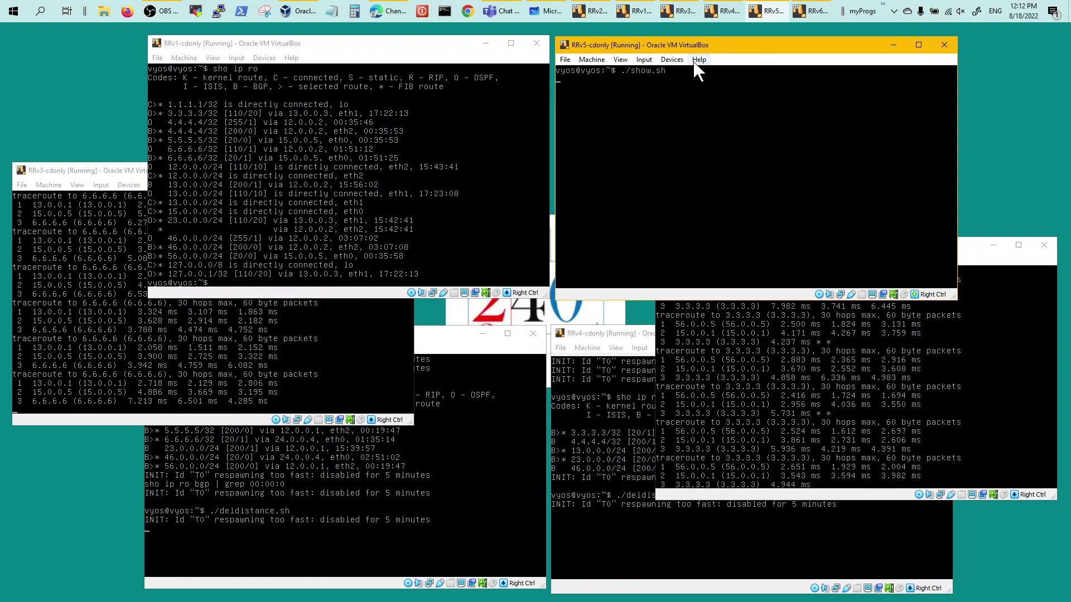
Run ./show.sh in the RRv1 and RRv2 consoles as well.
left_click(408, 51)
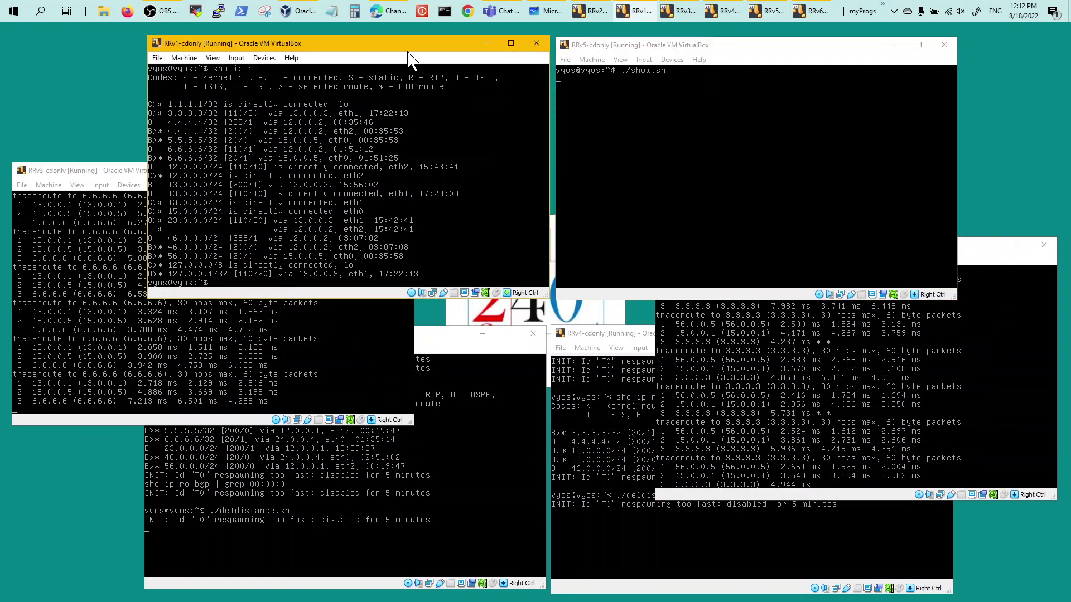
type("./show.sh")
key("Return")
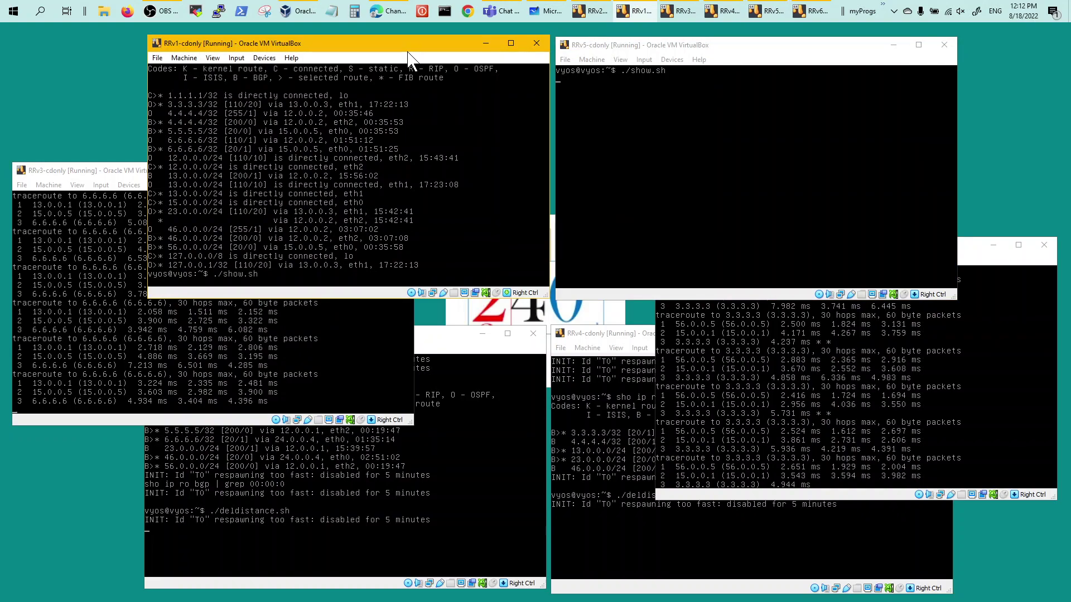
left_click(446, 345)
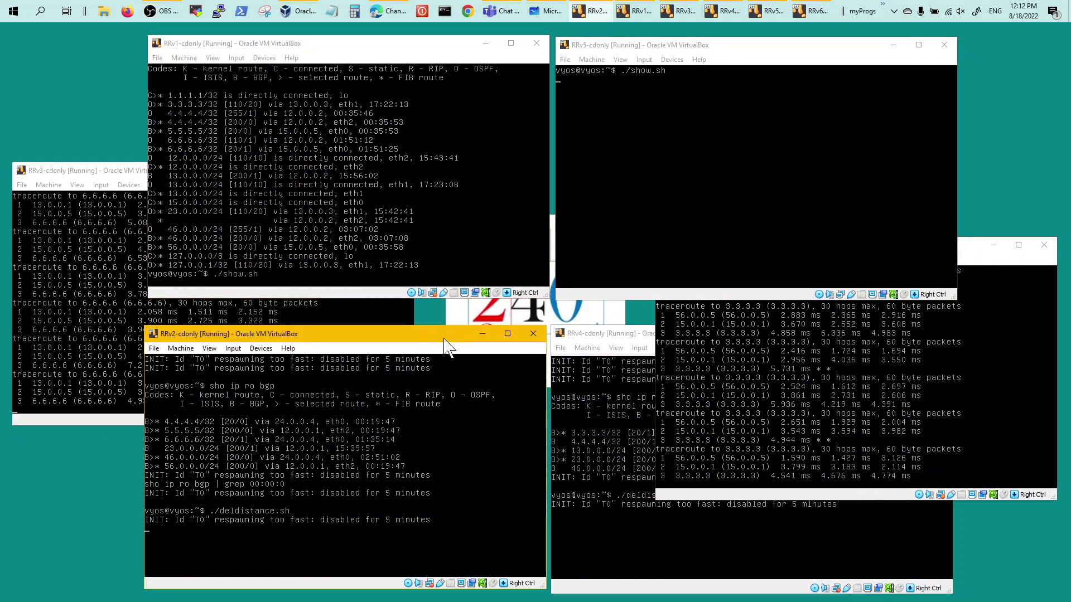
type("./")
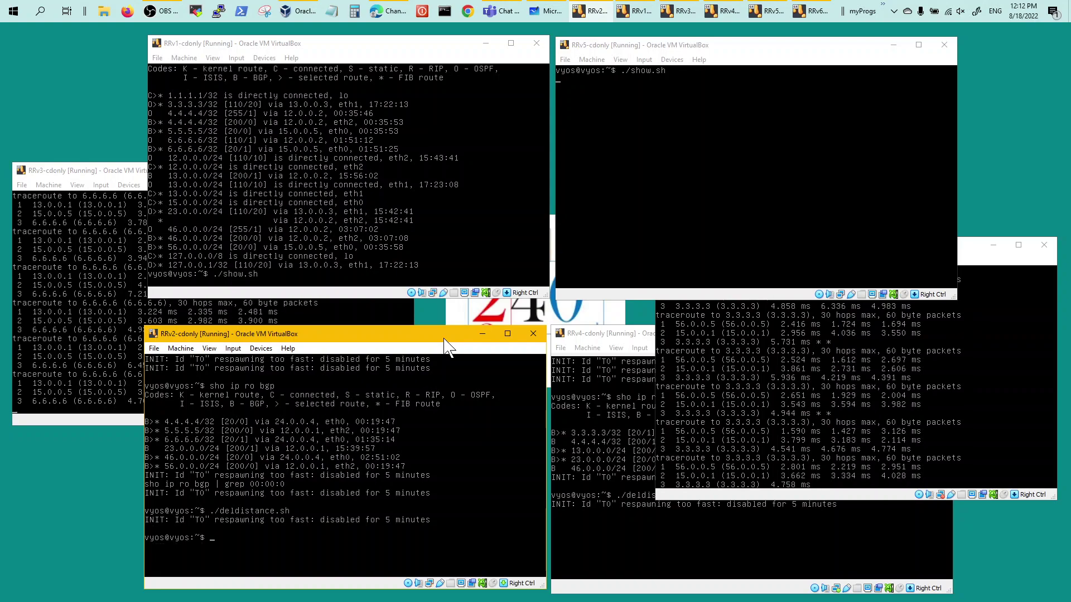
type("show.sh")
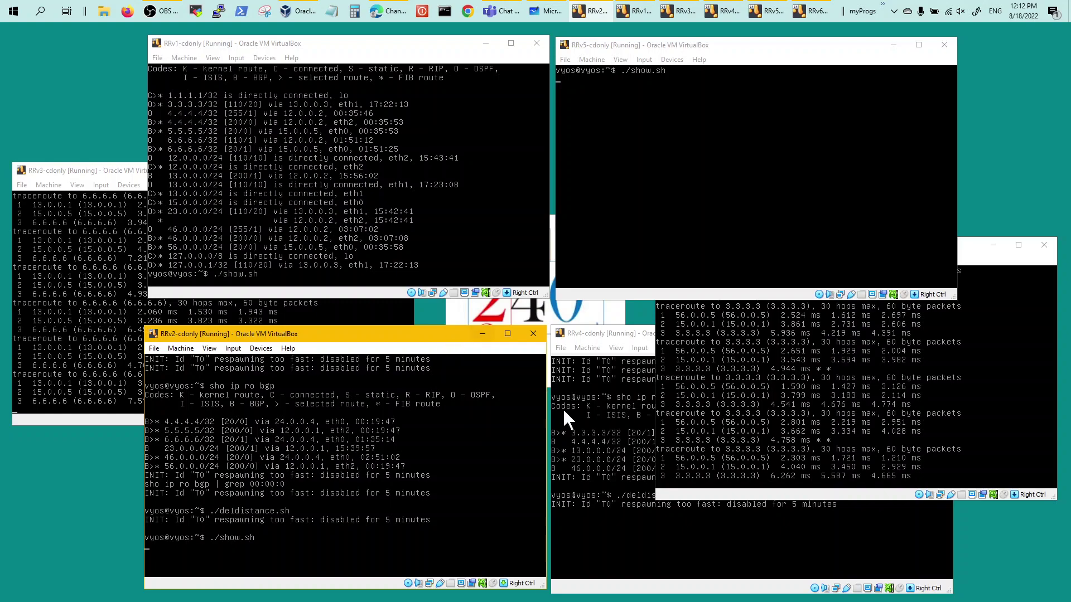
Pause the RRv4 virtual machine to simulate a router failure.
left_click(635, 333)
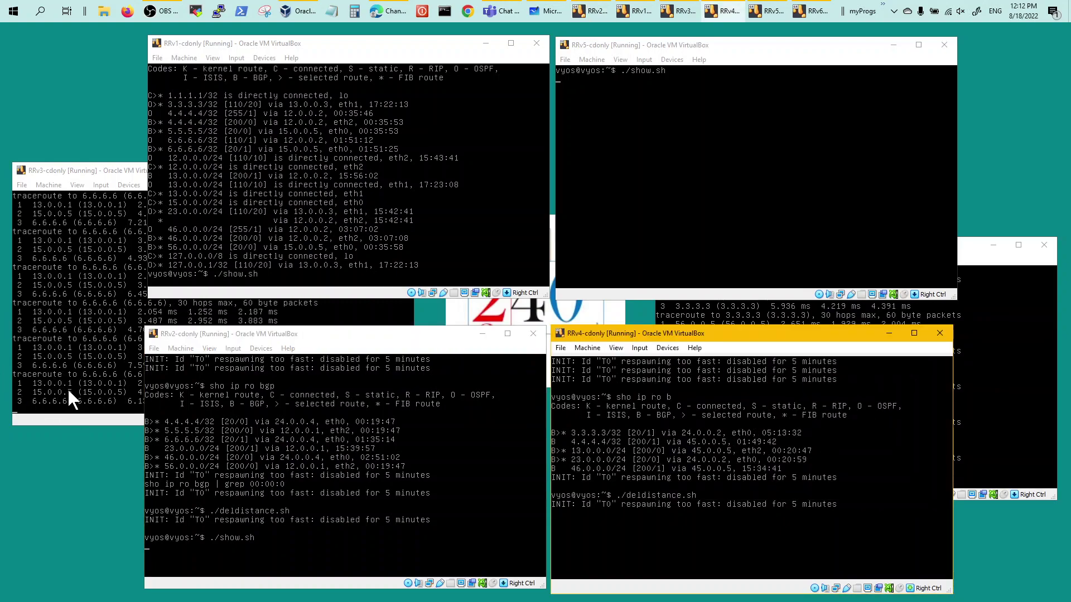
left_click(587, 348)
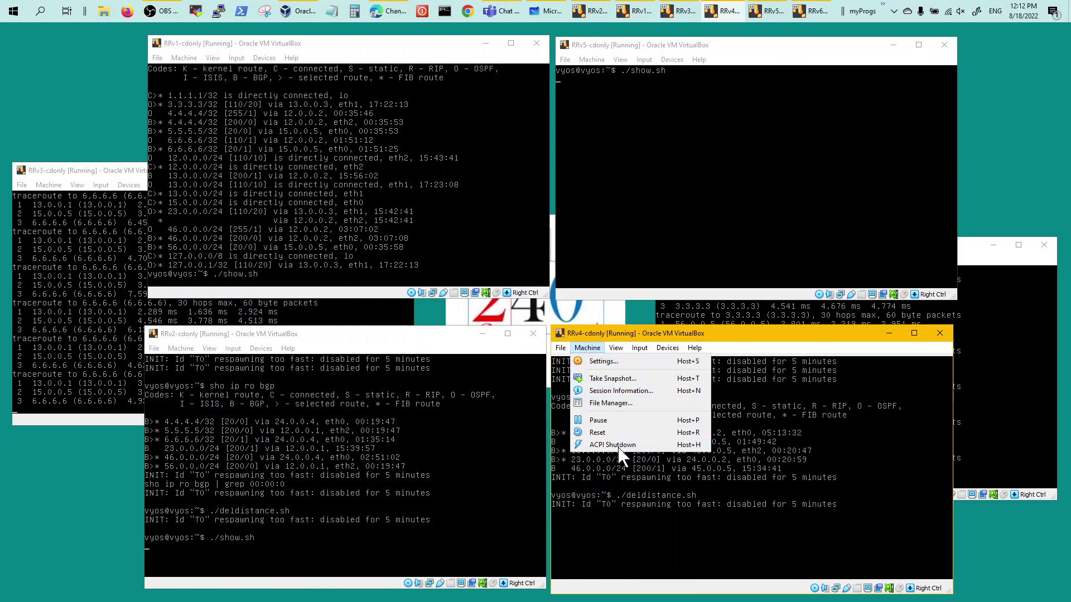
left_click(636, 420)
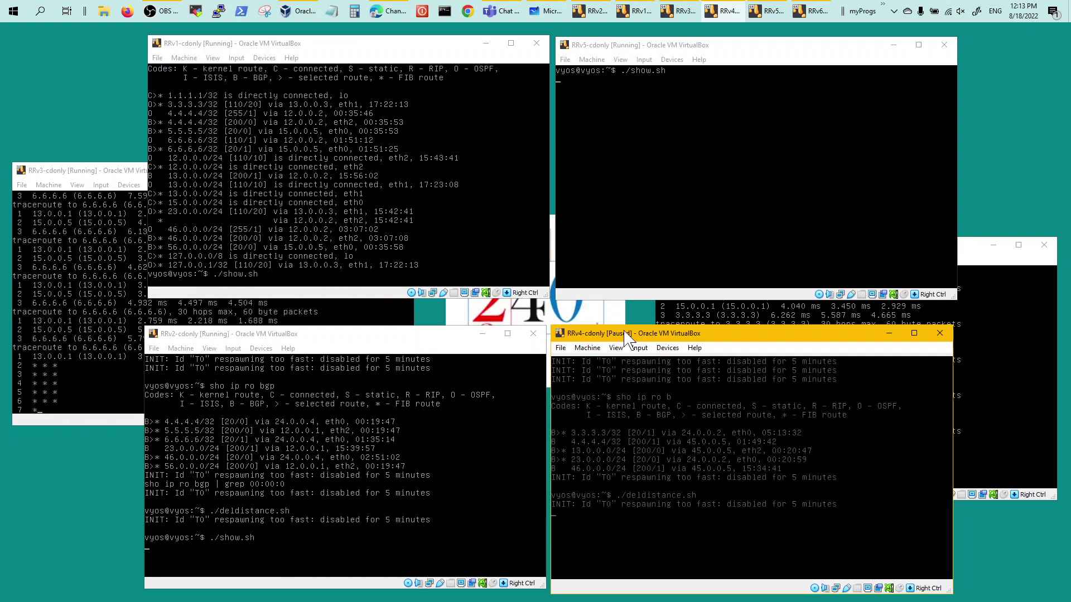
Examine the traceroute output on RRv6 and the route monitors on RRv5, RRv2 and RRv1 while RRv4 is paused.
left_click(987, 266)
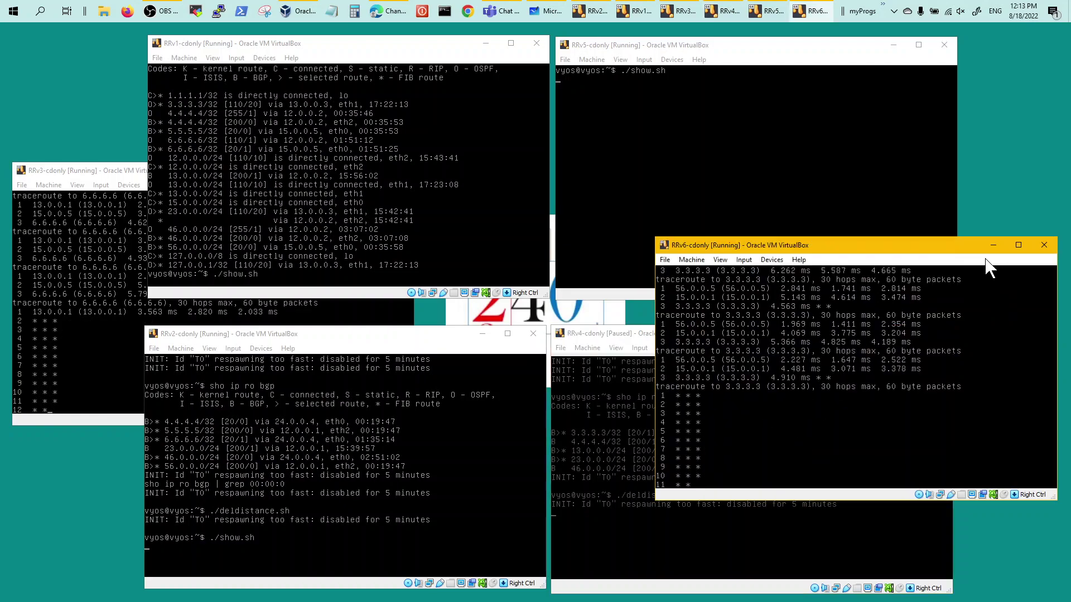
left_click(621, 337)
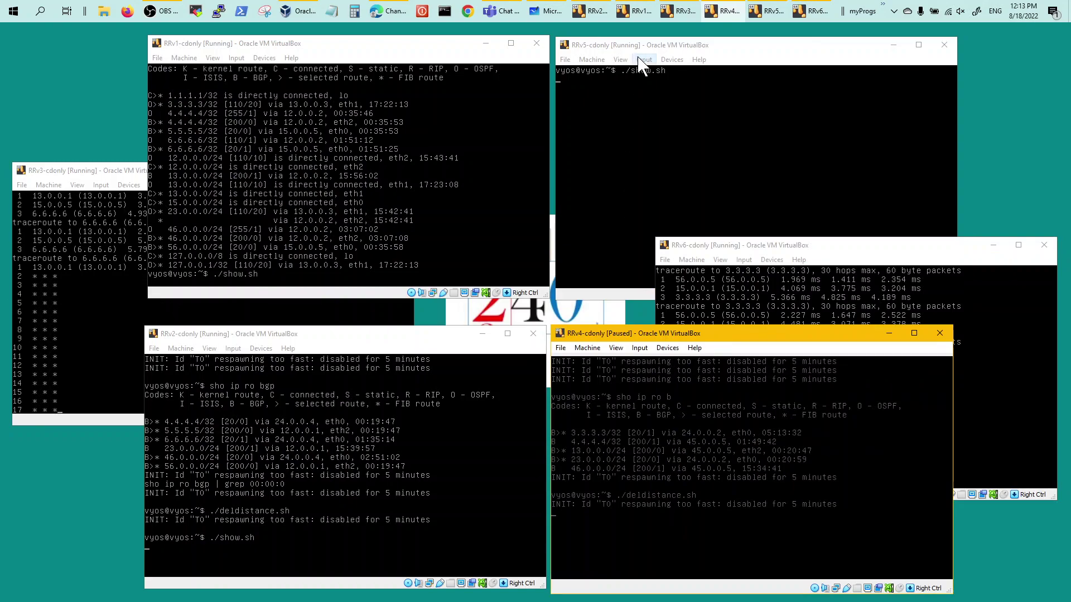
left_click(651, 48)
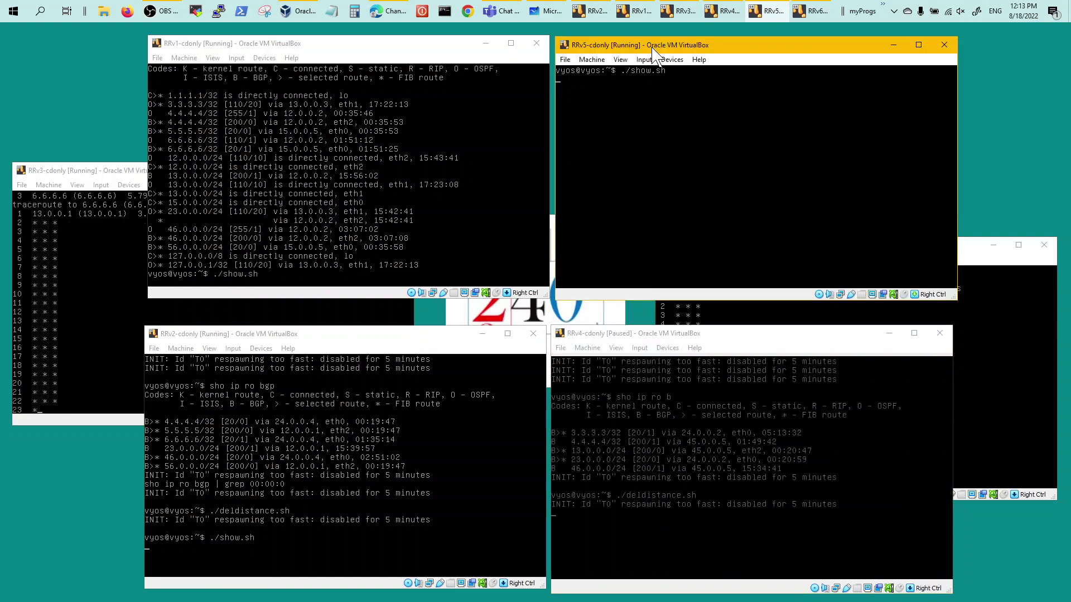
left_click(389, 340)
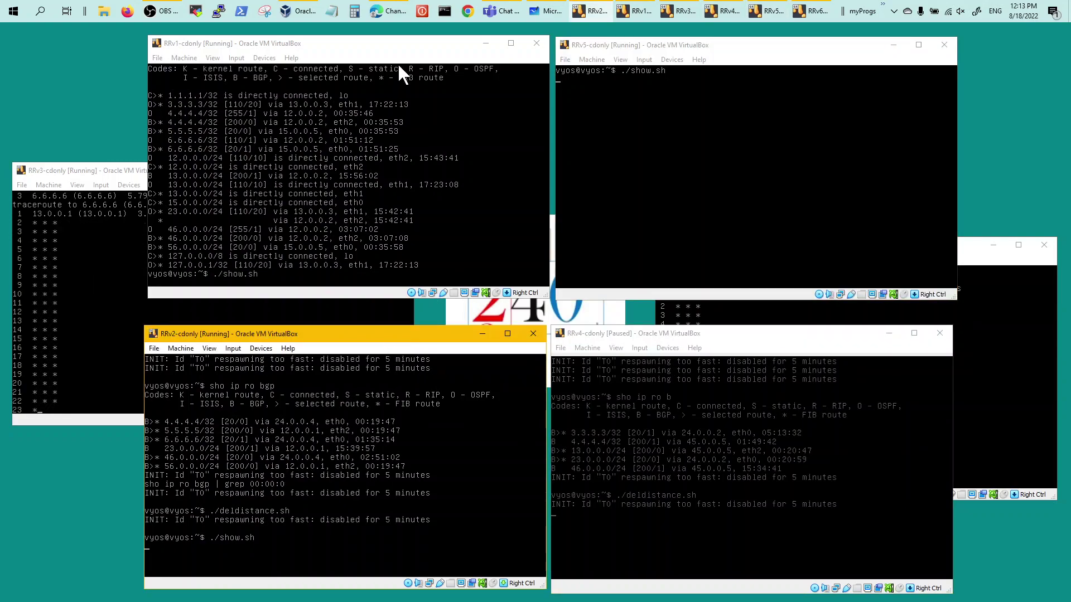
left_click(410, 50)
left_click(615, 47)
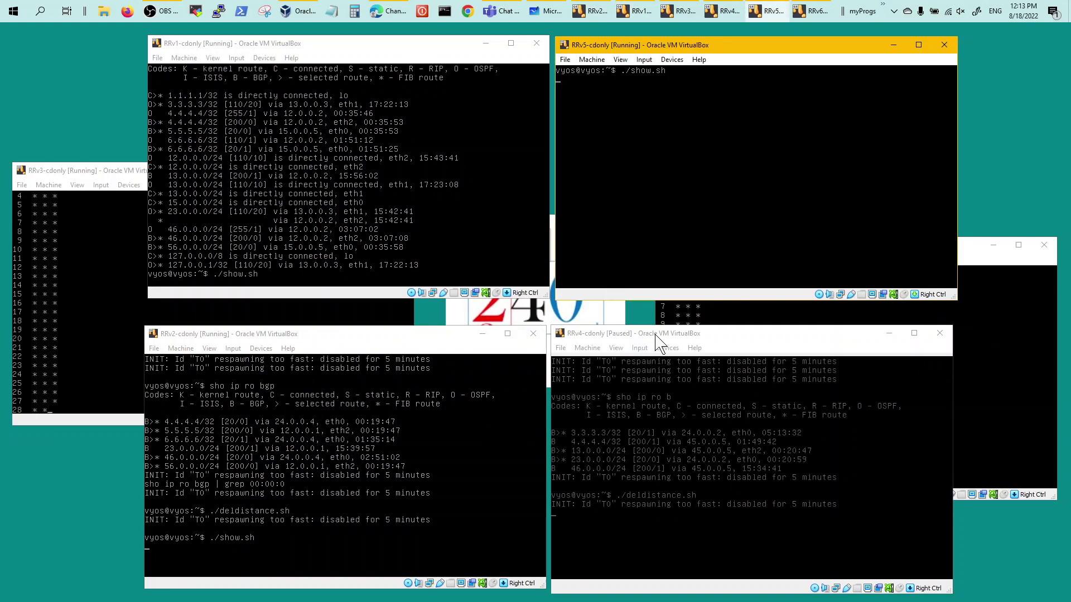
Resume the paused RRv4 virtual machine to bring the router back into the network.
left_click(672, 341)
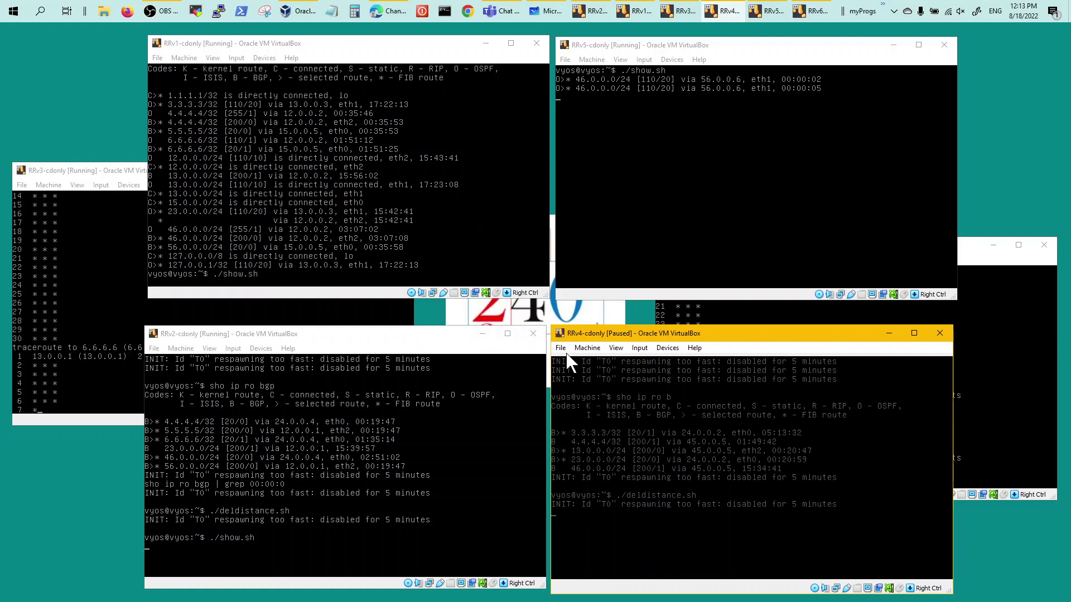
left_click(596, 352)
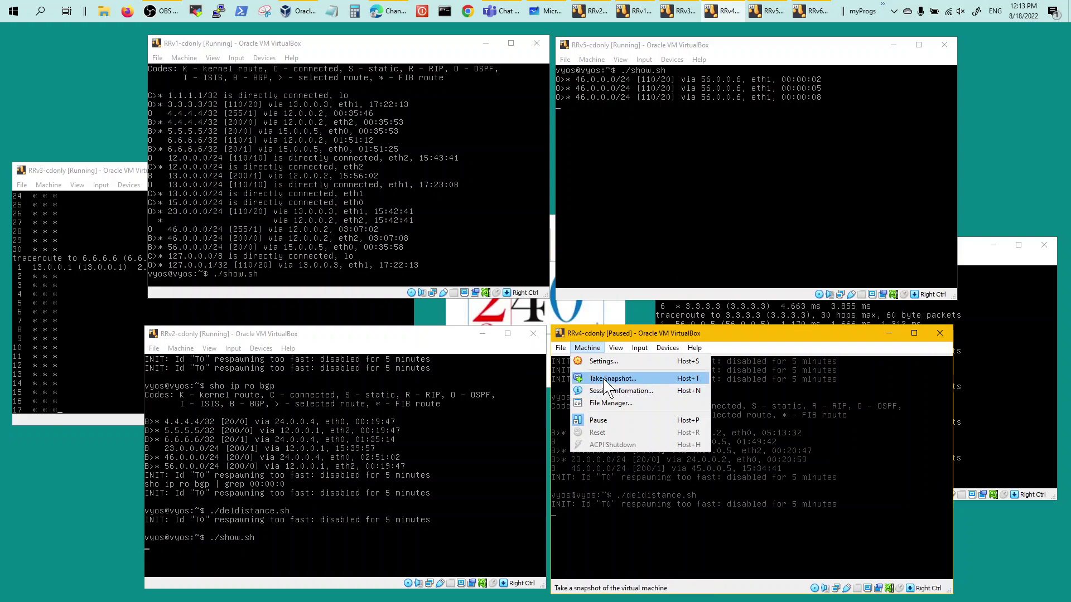
left_click(605, 422)
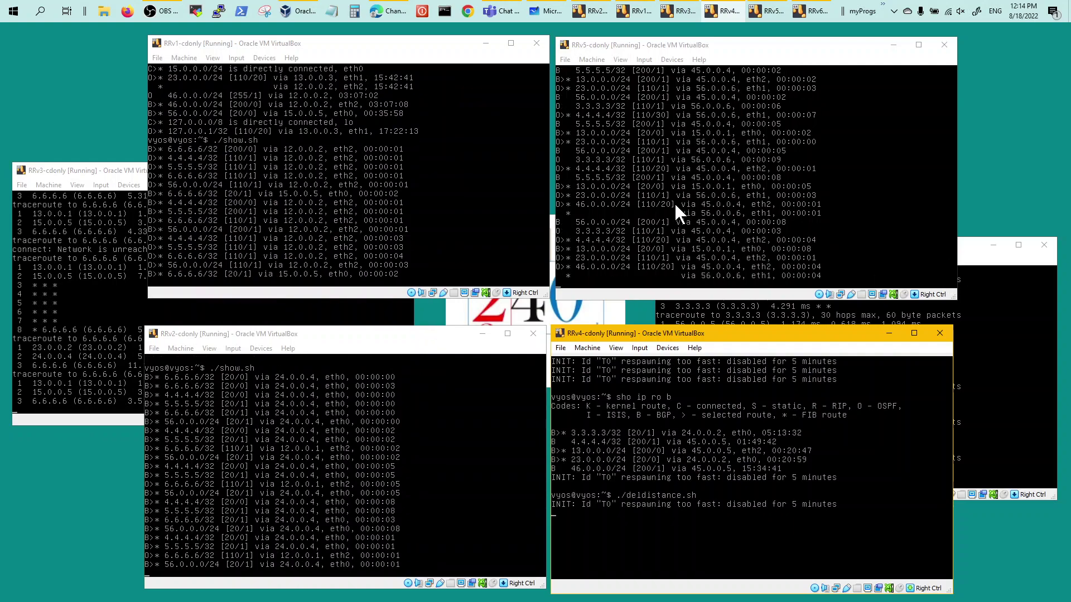
Examine the traceroutes on RRv3 and RRv6 and the route changes on RRv1, RRv2 and RRv5 with RRv4 running again.
left_click(985, 269)
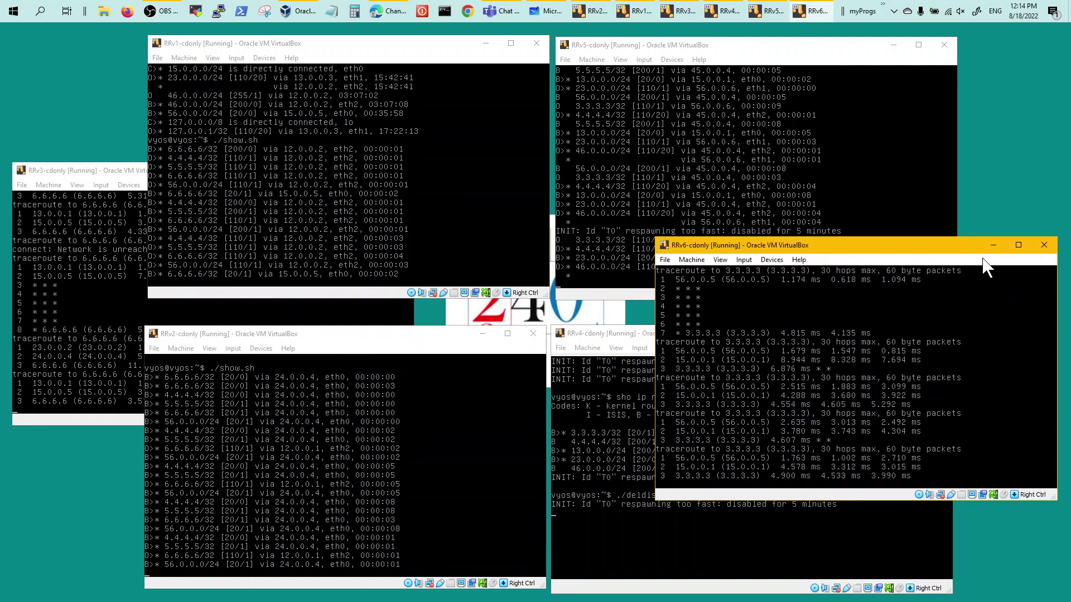
left_click(678, 49)
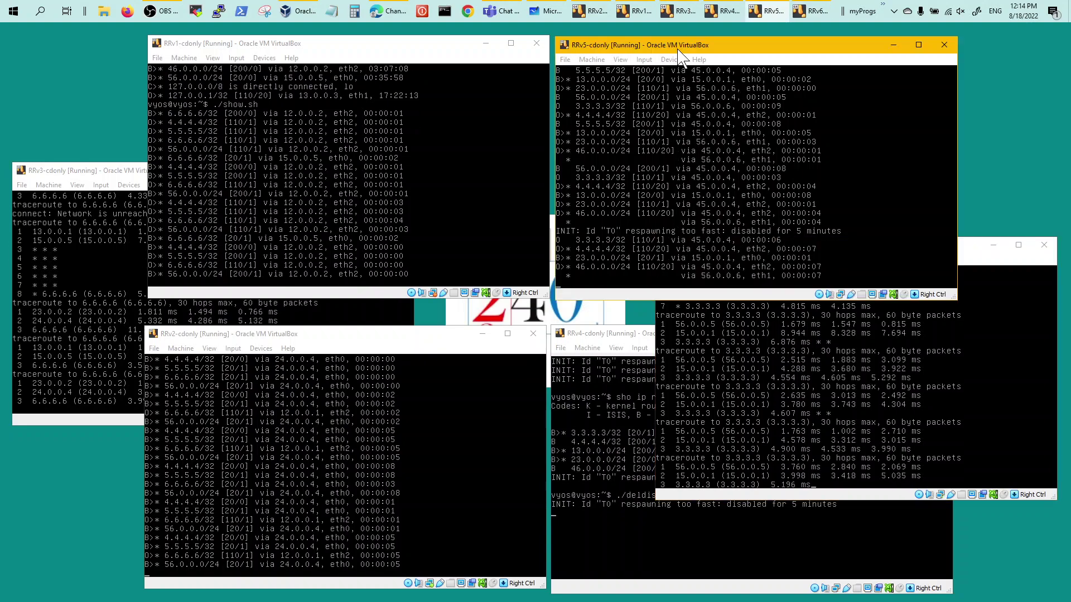
left_click(596, 338)
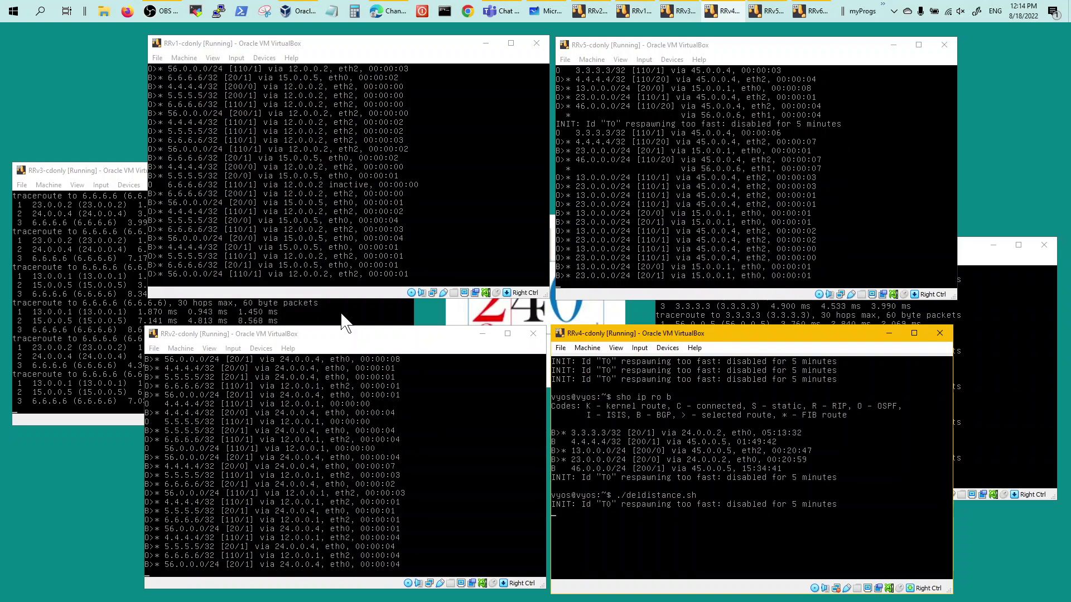
left_click(121, 175)
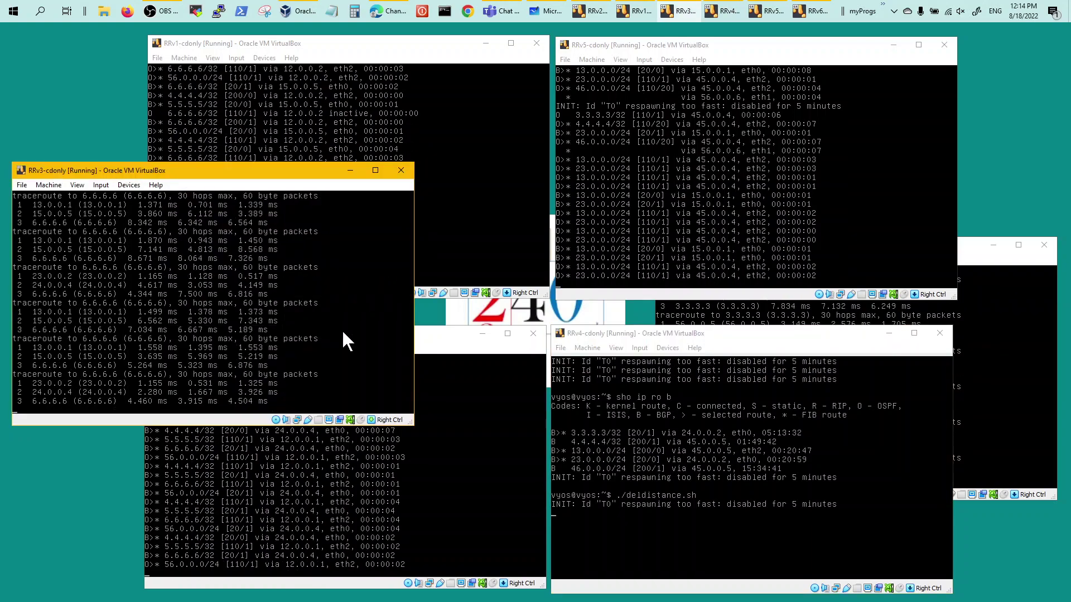
left_click(965, 251)
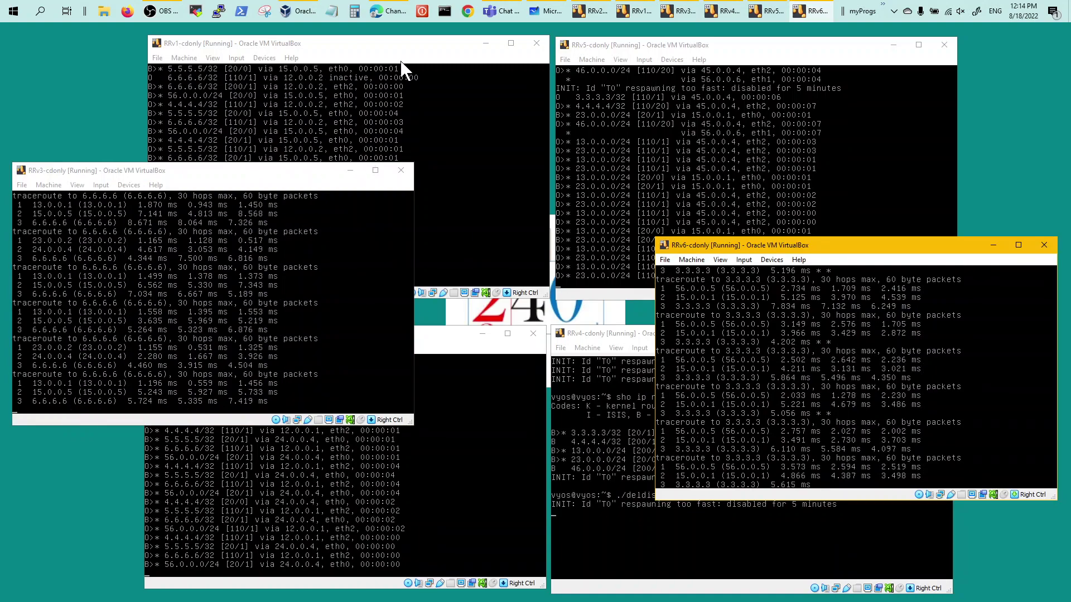
left_click(417, 57)
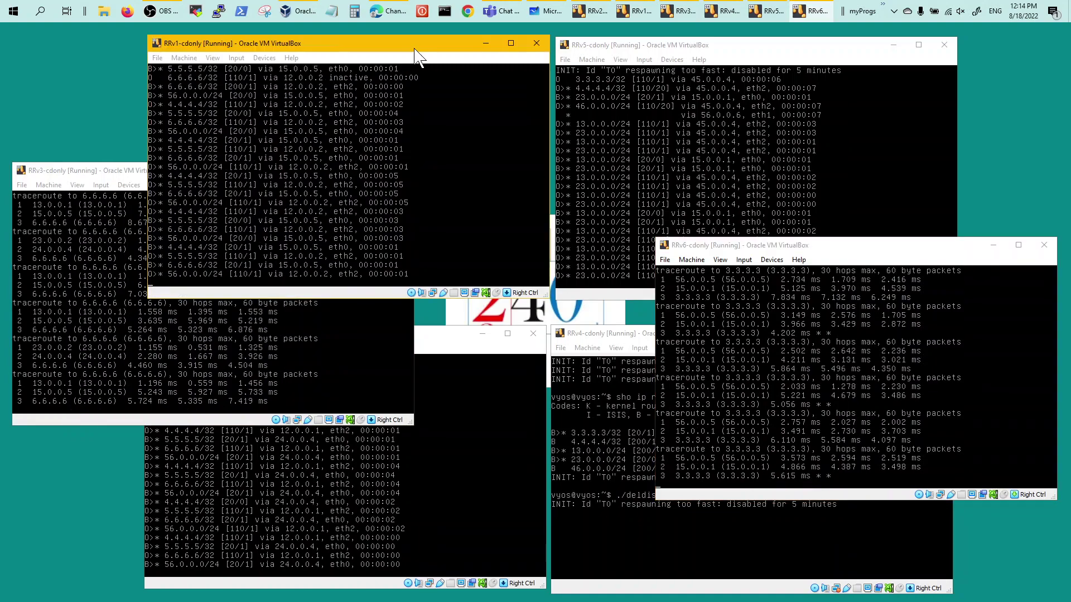
left_click(727, 66)
left_click(450, 343)
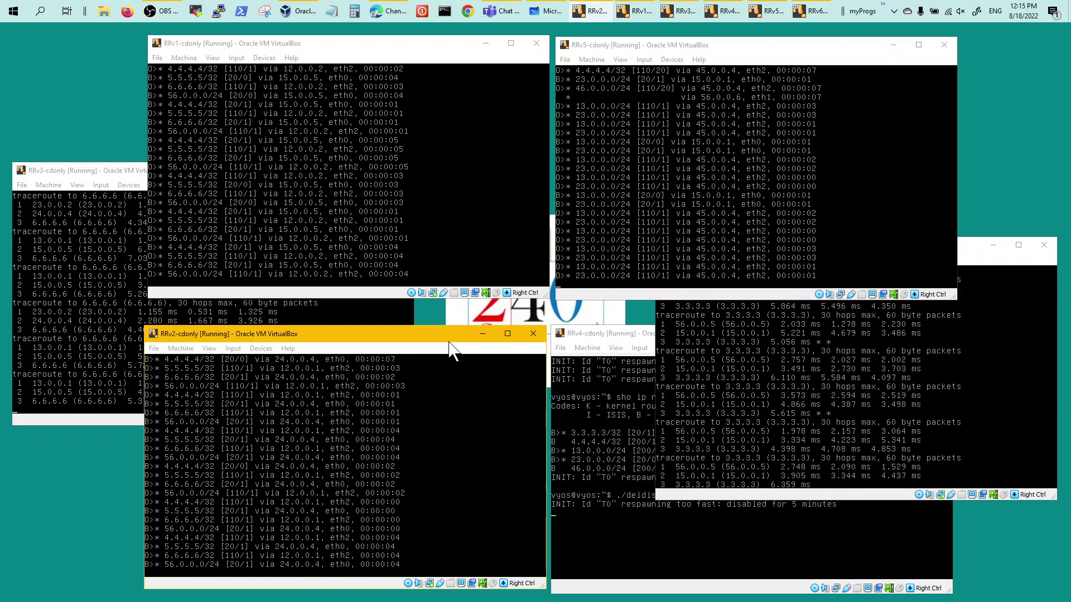
Run ./show.sh in the RRv4 console to monitor its route changes, and check the traceroutes on RRv3 and RRv6.
left_click(642, 347)
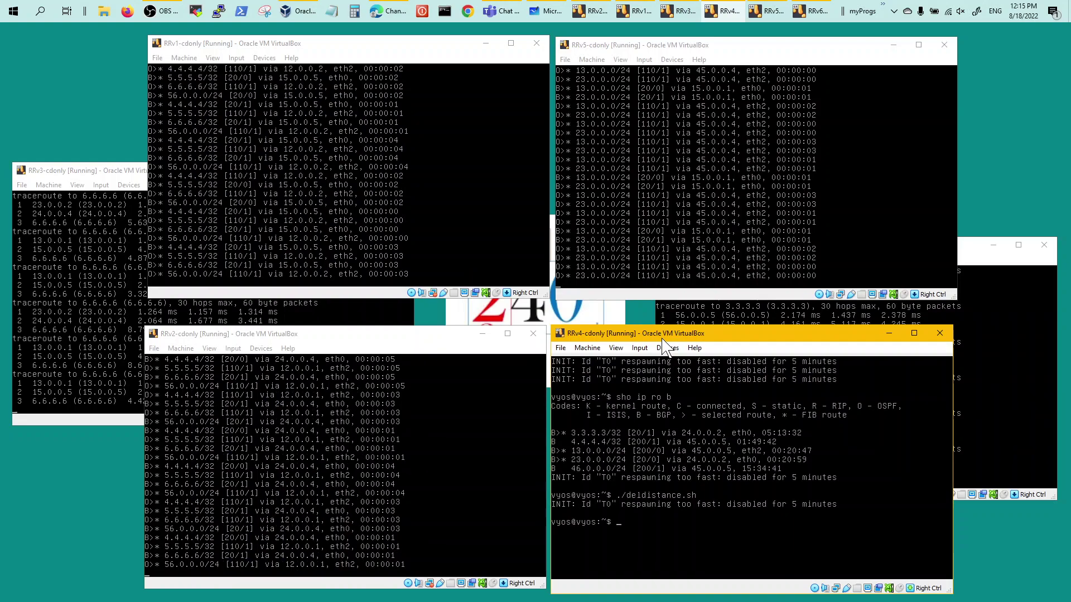
type("./s")
key("Tab")
key("Tab")
key("Return")
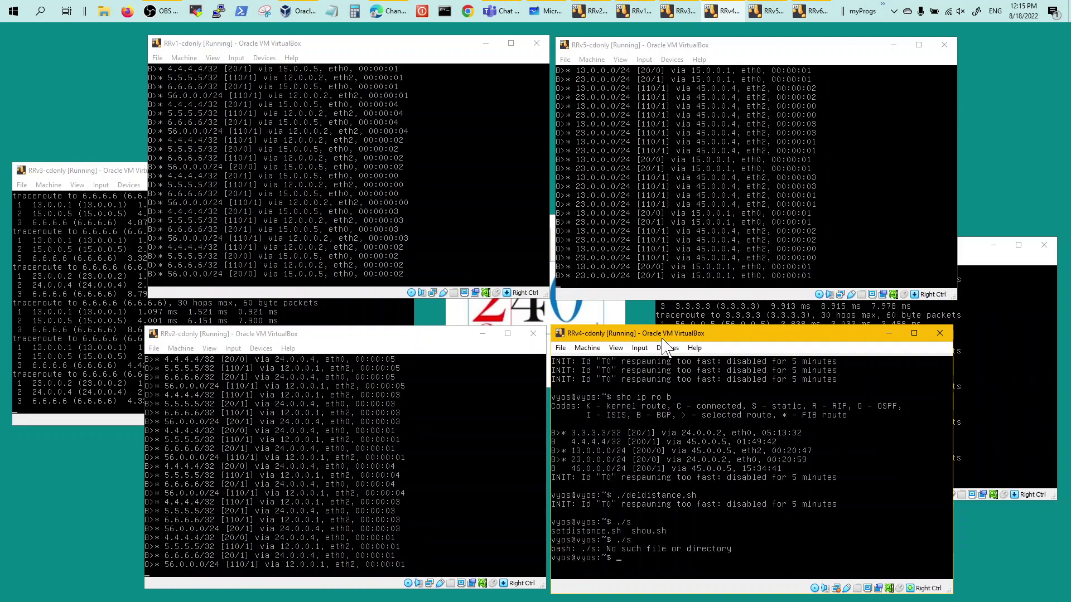
type("./show.sh")
key("Return")
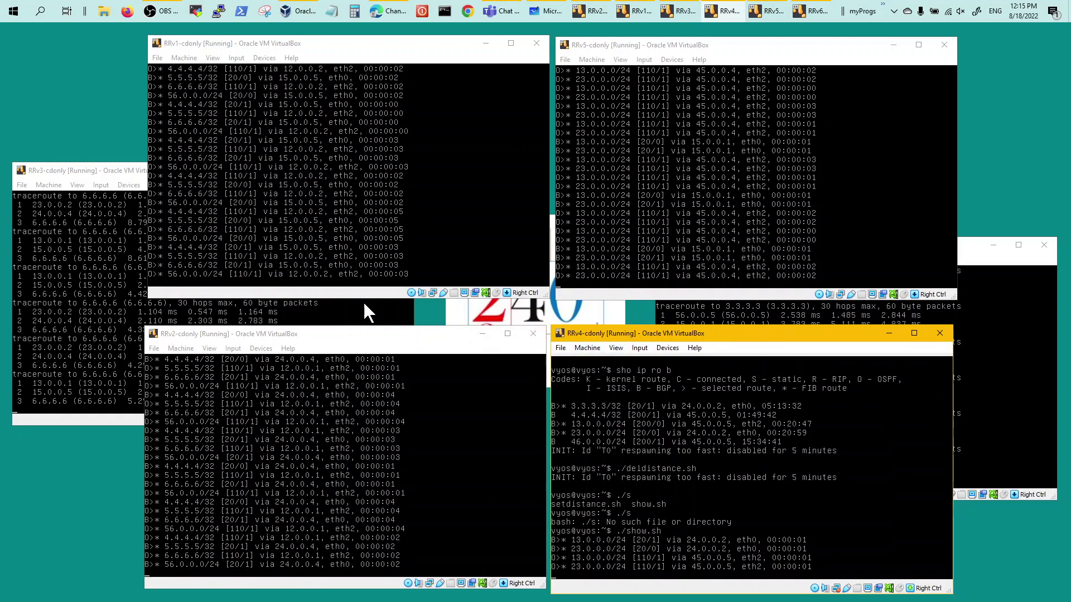
left_click(94, 169)
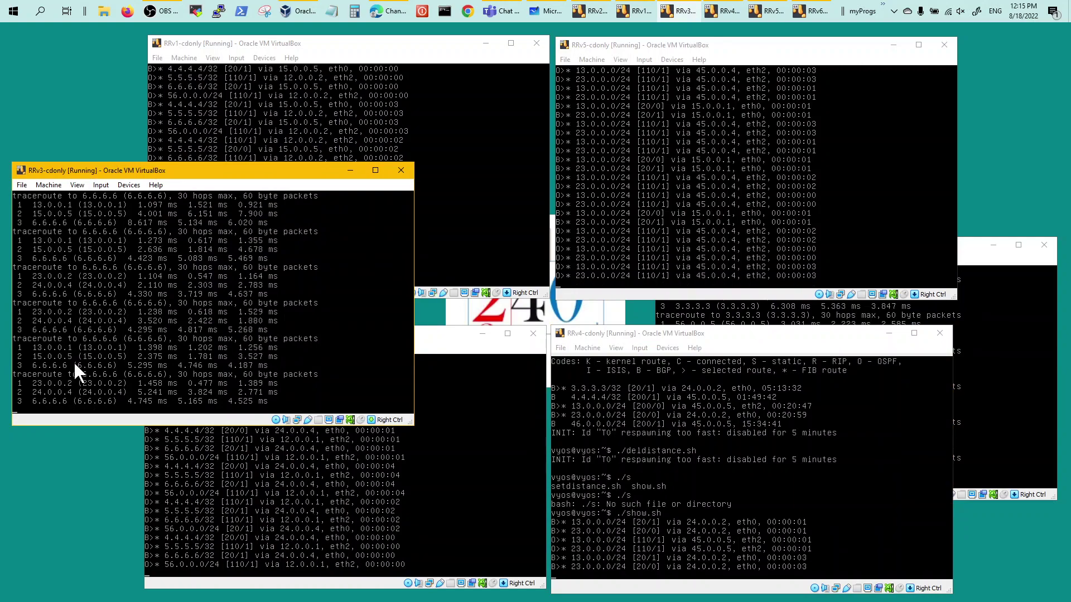
left_click(986, 259)
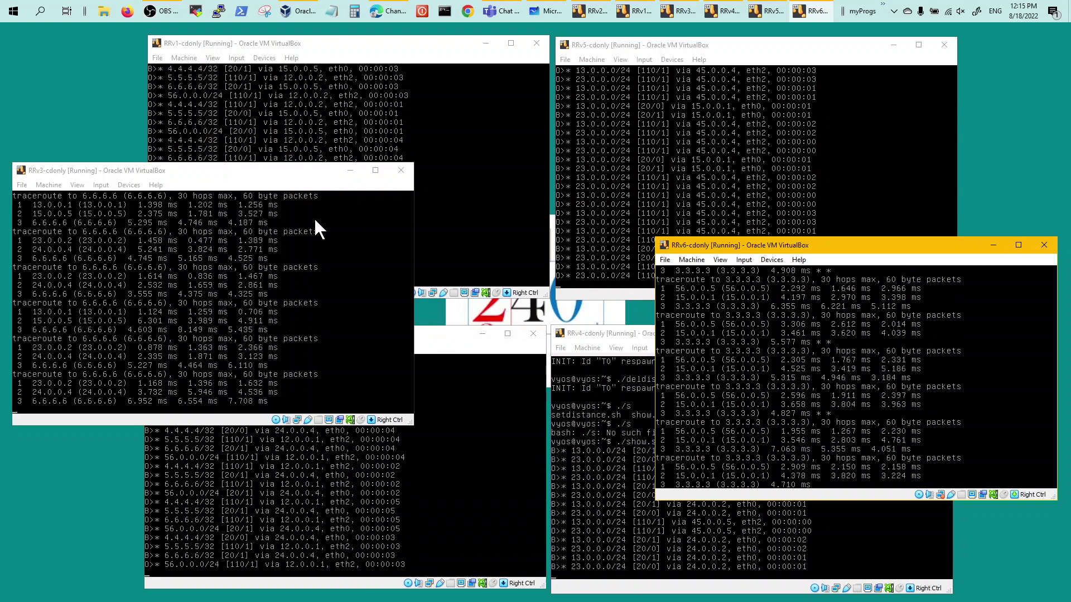
Stop the route monitor in the RRv5 console and run ./setdistance.sh there.
left_click(743, 62)
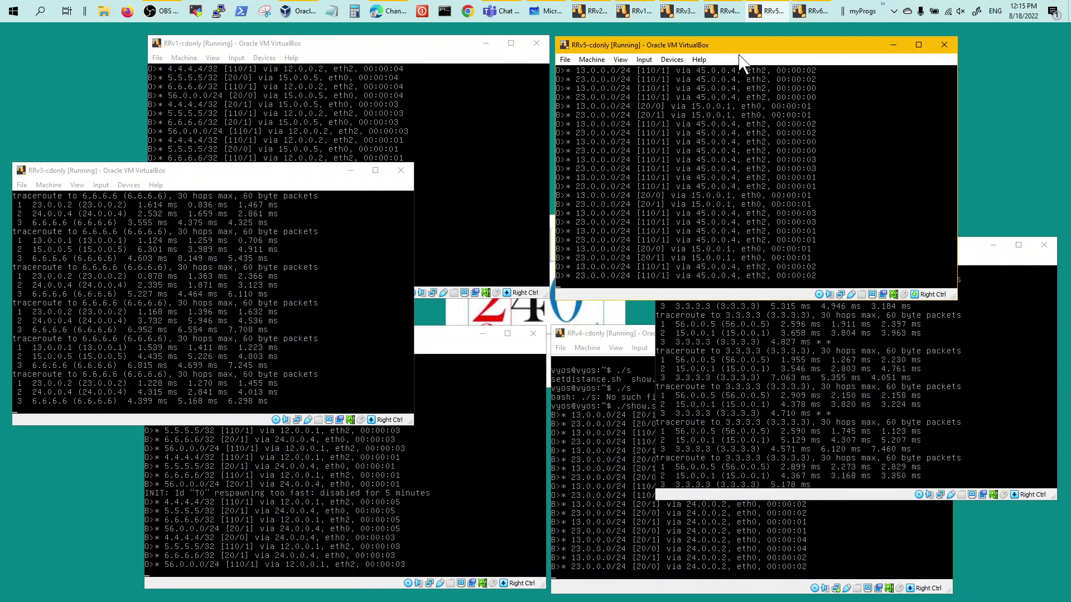
key("ctrl+c")
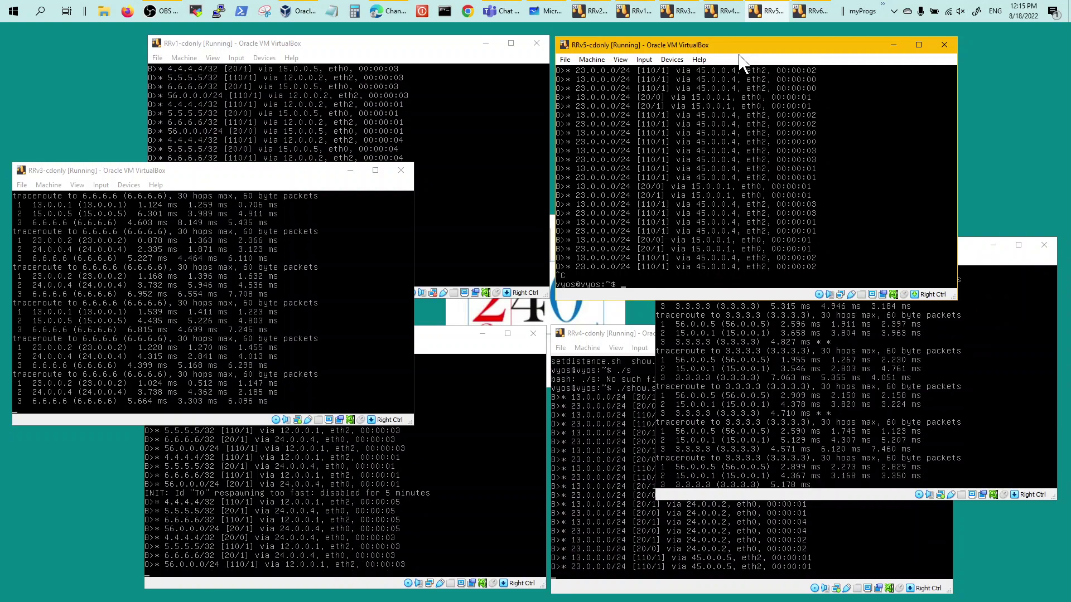
type("./set")
key("Tab")
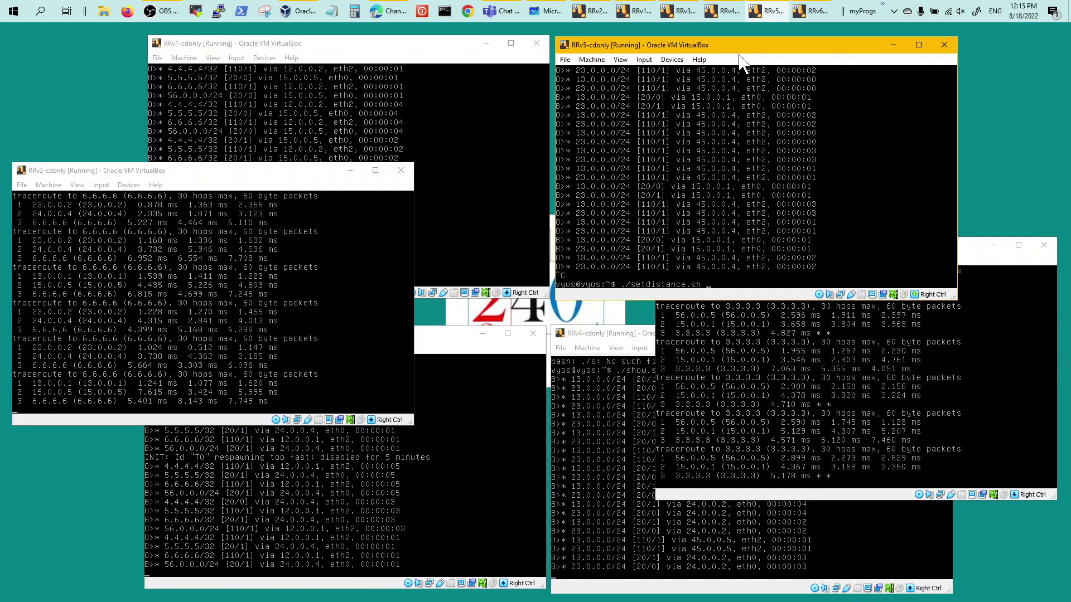
key("Return")
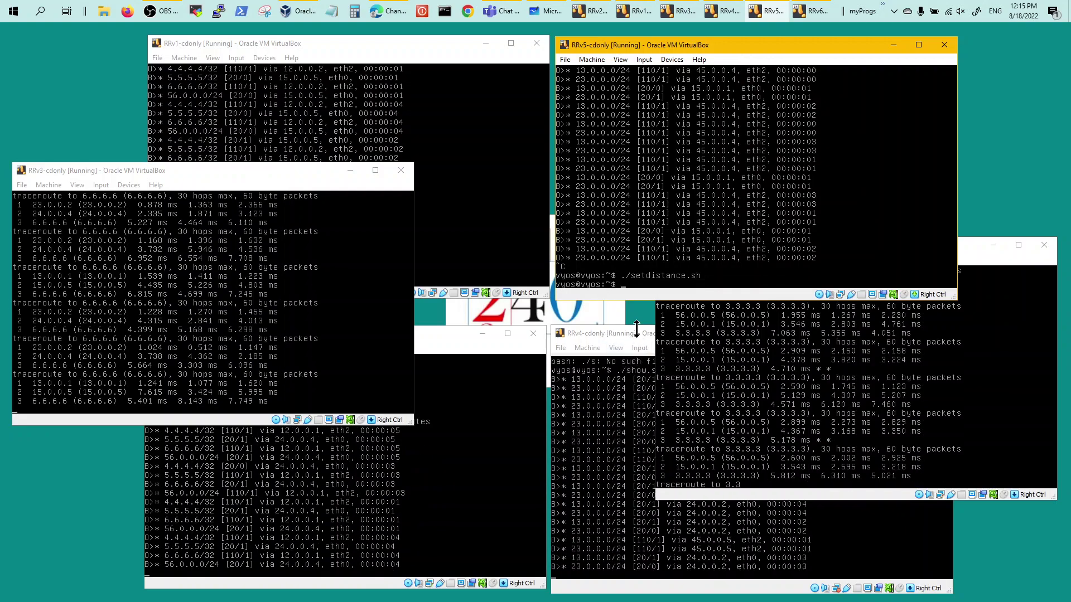
Stop the route monitor on RRv4 and run its ./setdistance.sh script.
left_click(636, 335)
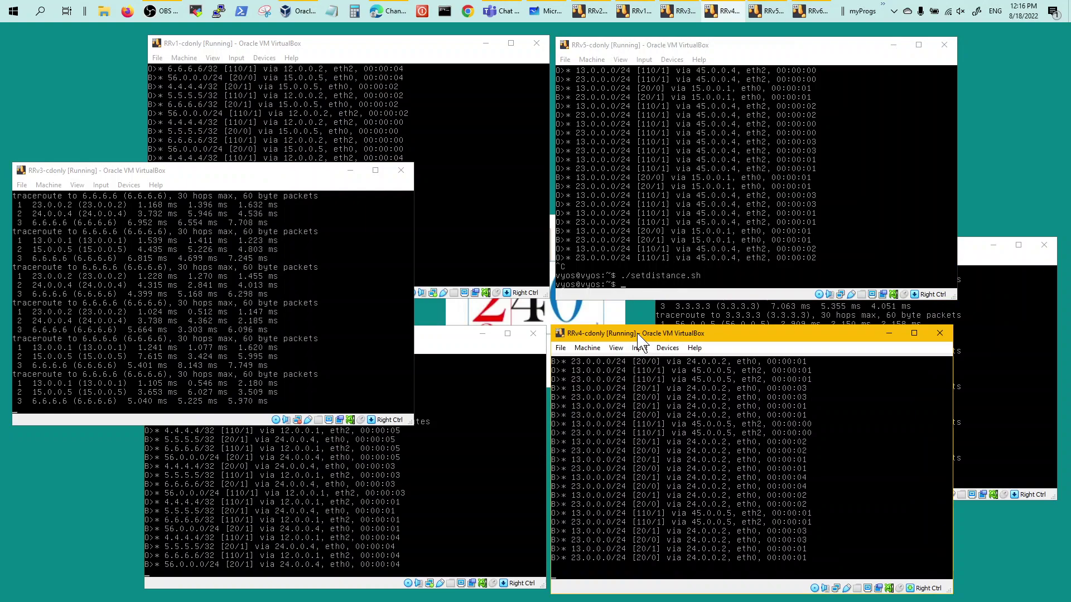
key("ctrl+c")
type("./s")
key("Tab")
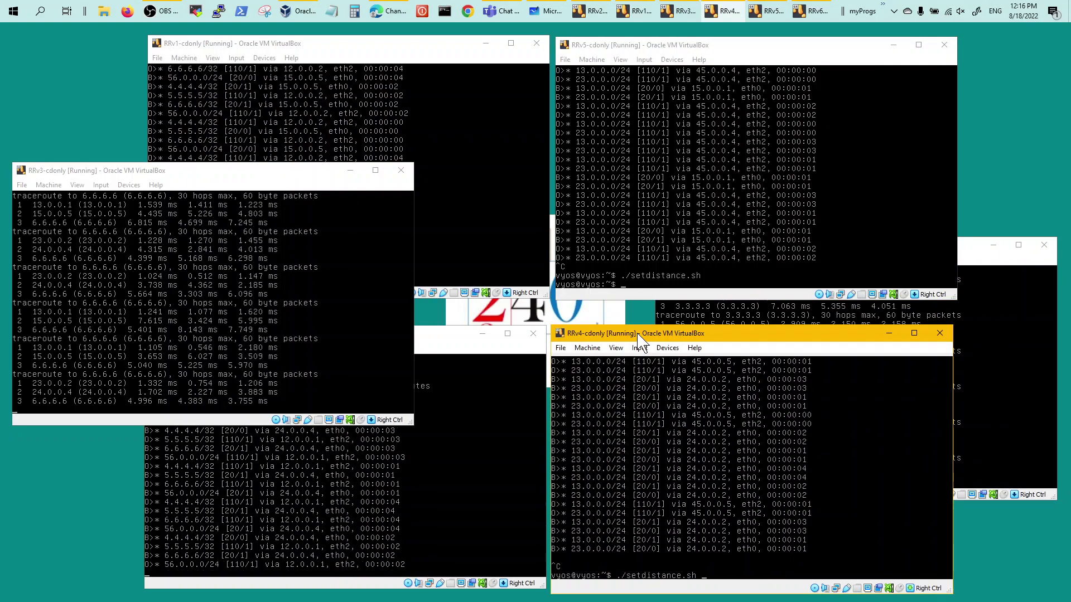
key("Return")
Interrupt show.sh on RRv2 and run ./setdistance.sh in that console.
left_click(436, 337)
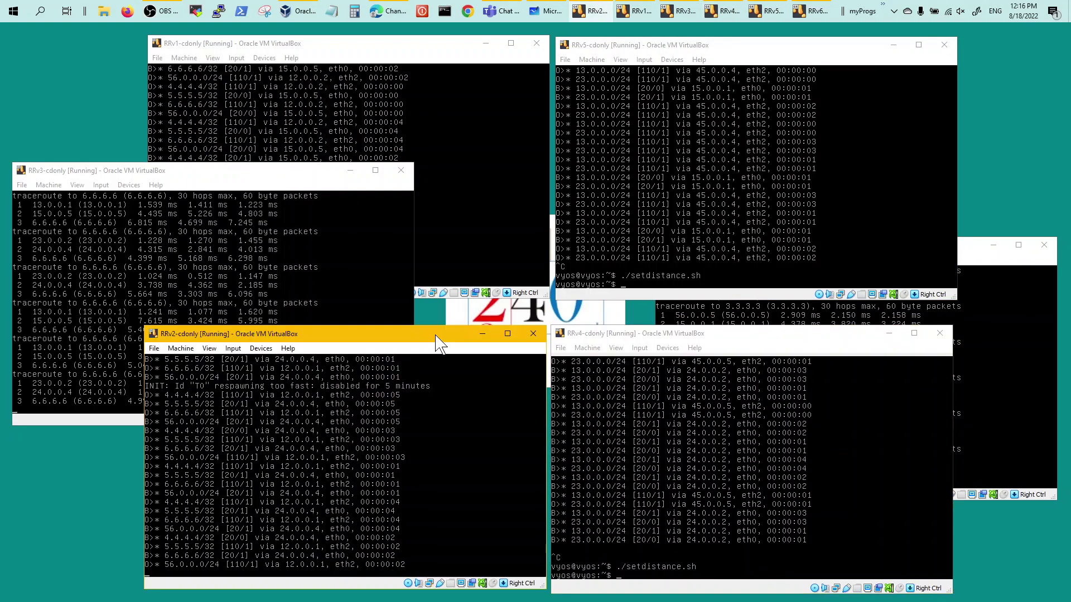
key("ctrl+c")
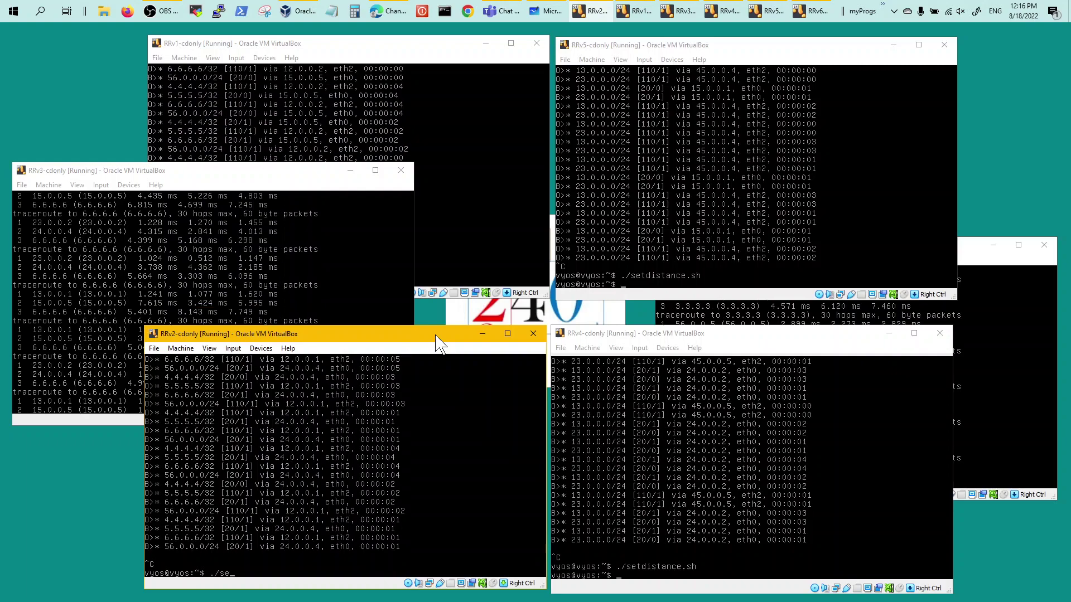
type("./se")
key("Tab")
key("Return")
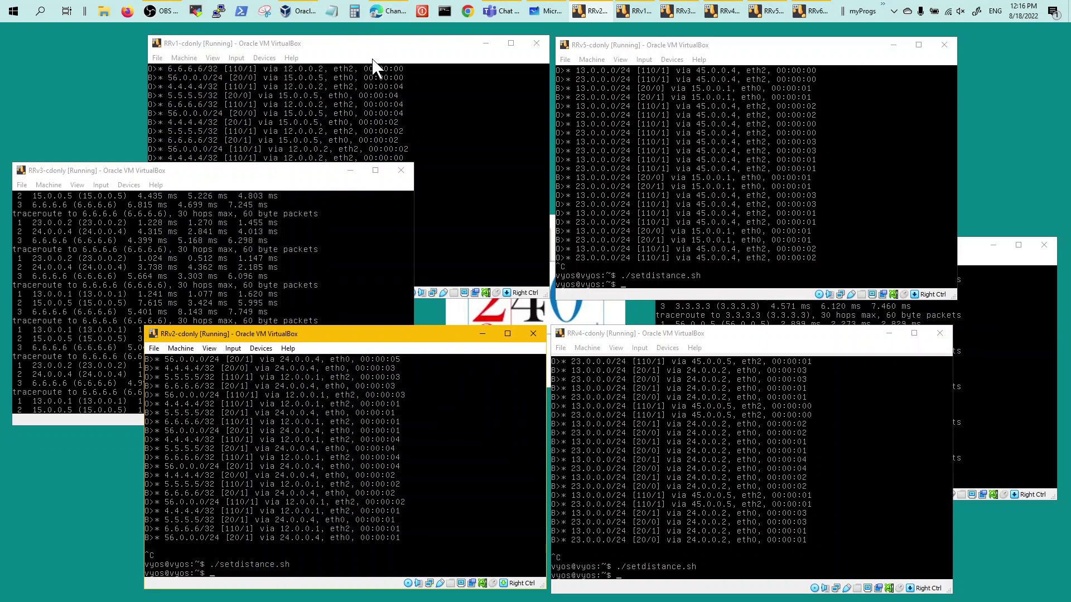
Stop show.sh on RRv1 and run ./setdistance.sh there as well.
left_click(372, 58)
key("ctrl+c")
type("./s")
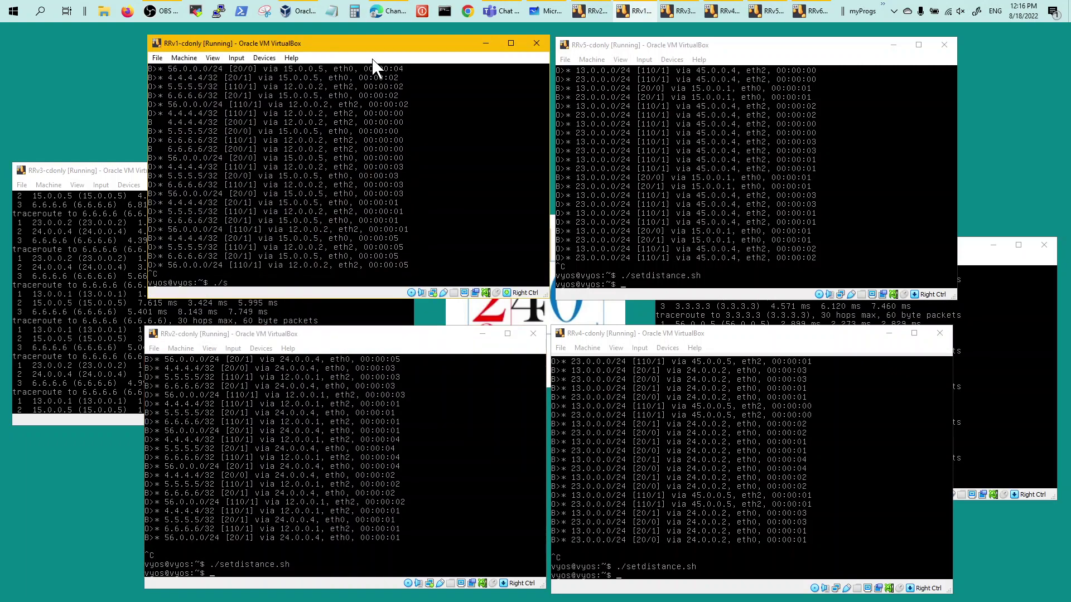
key("Tab")
key("Tab")
type("e")
key("Tab")
key("Return")
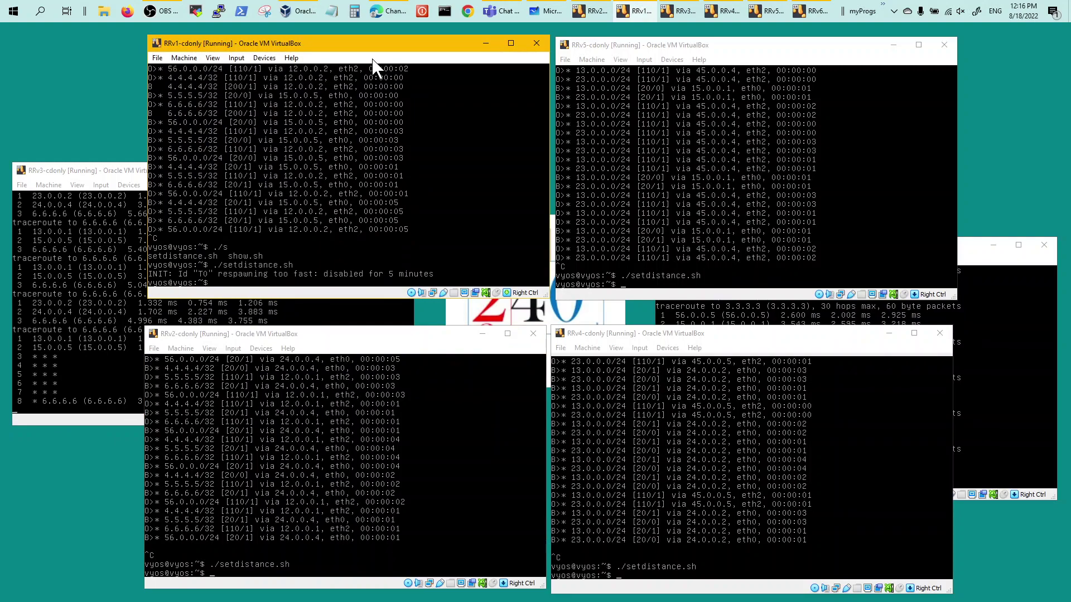
Check the traceroute on RRv3 and restart ./show.sh in the RRv5 console to monitor route changes.
left_click(682, 44)
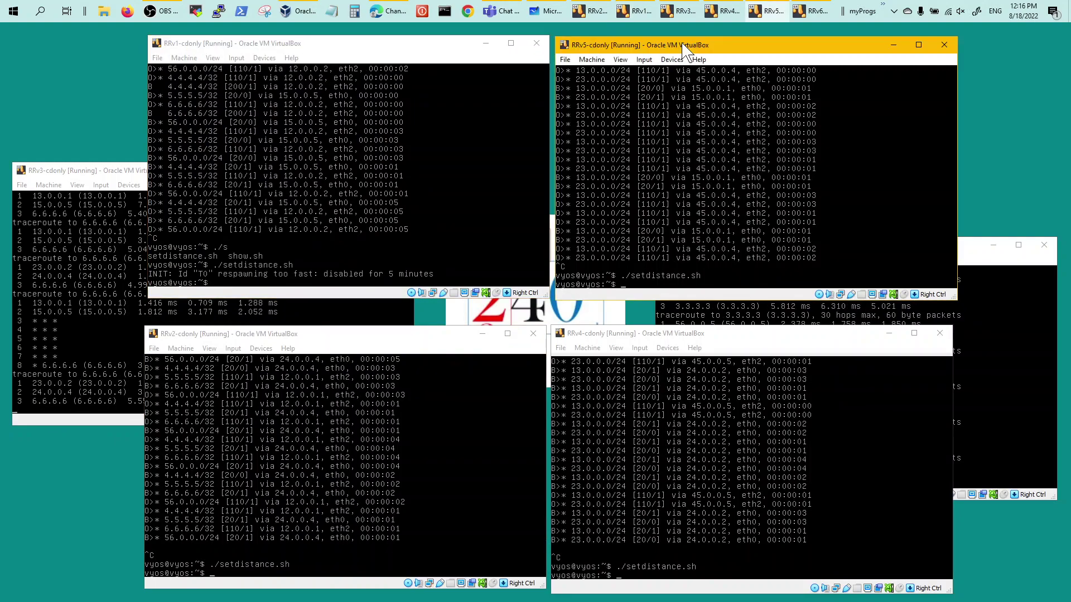
left_click(132, 173)
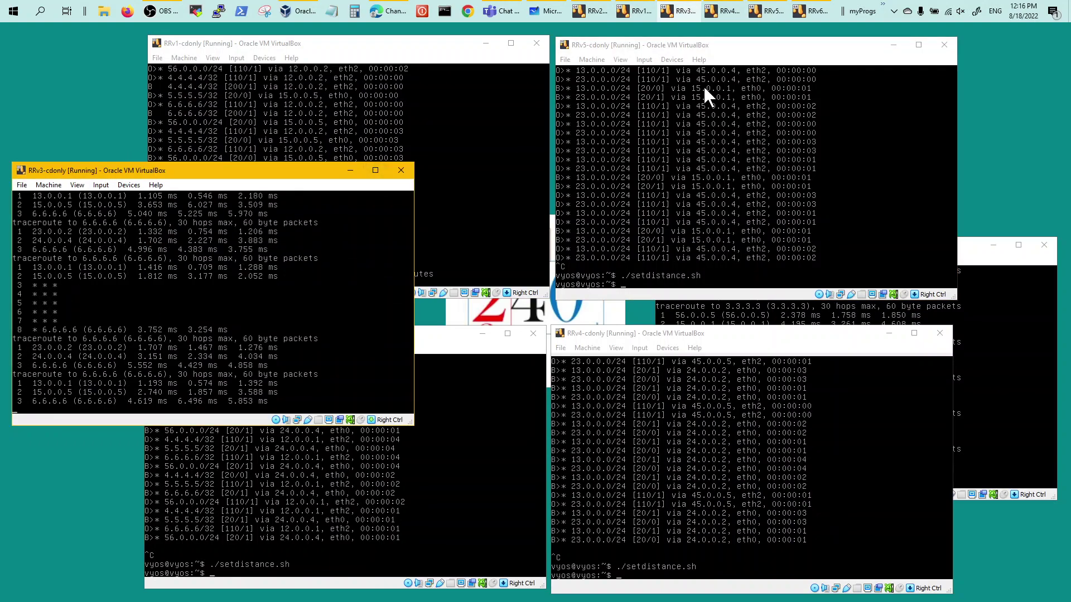
left_click(752, 50)
type("./s")
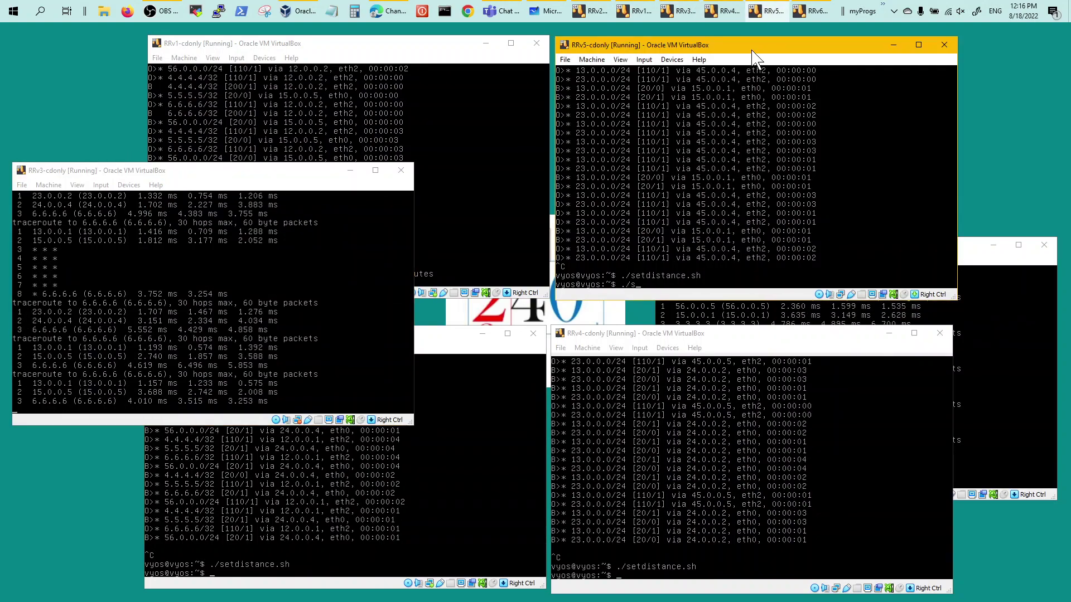
type("how.sh")
key("Return")
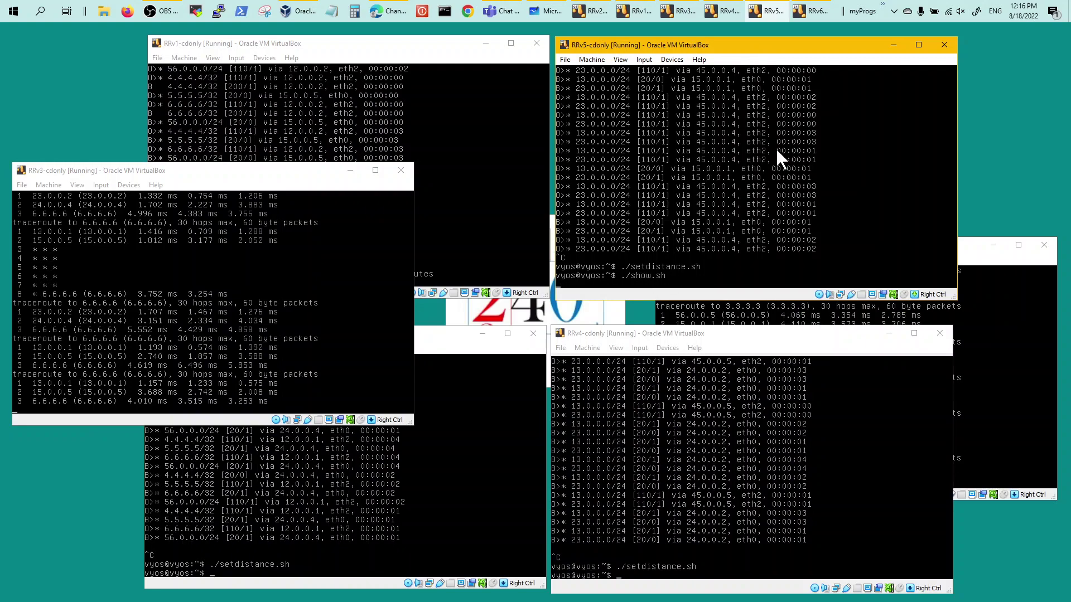
Start the ./show.sh route monitor in the RRv4 console and again in the RRv1 console.
left_click(781, 338)
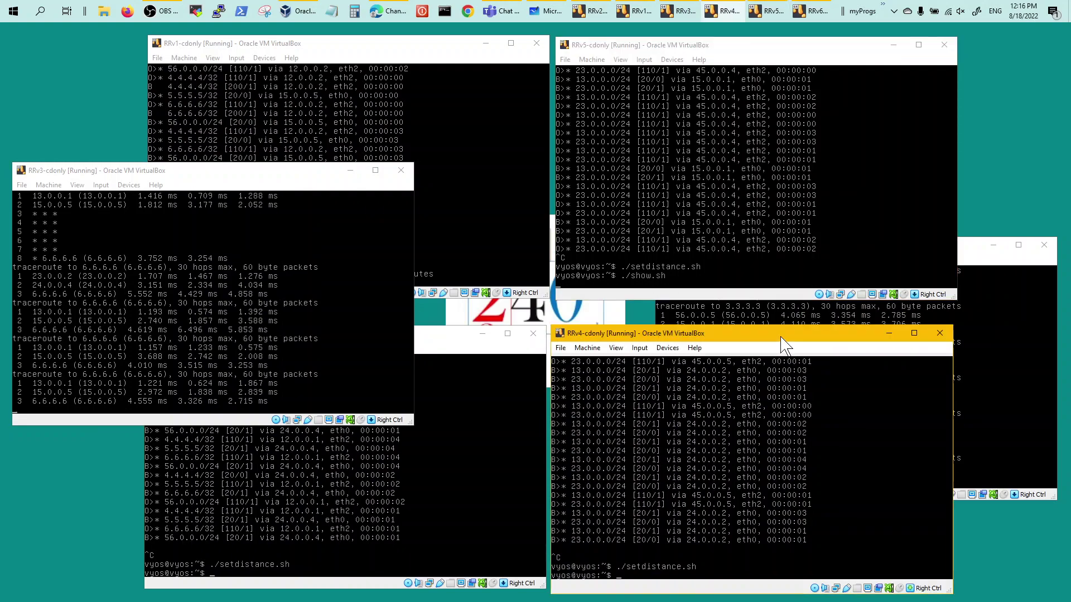
type("./show.sh")
key("Return")
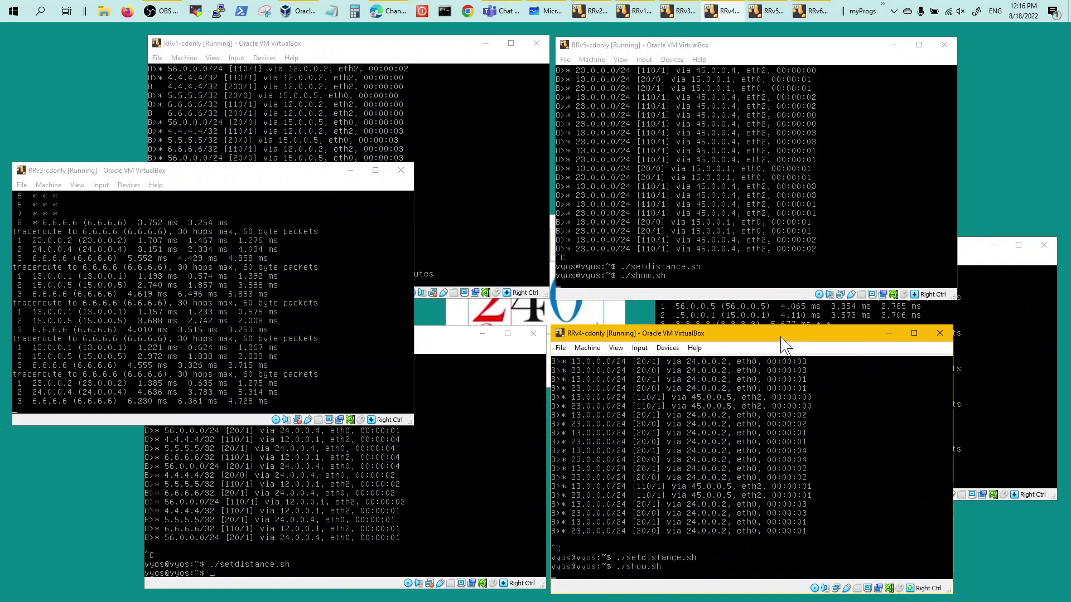
left_click(445, 45)
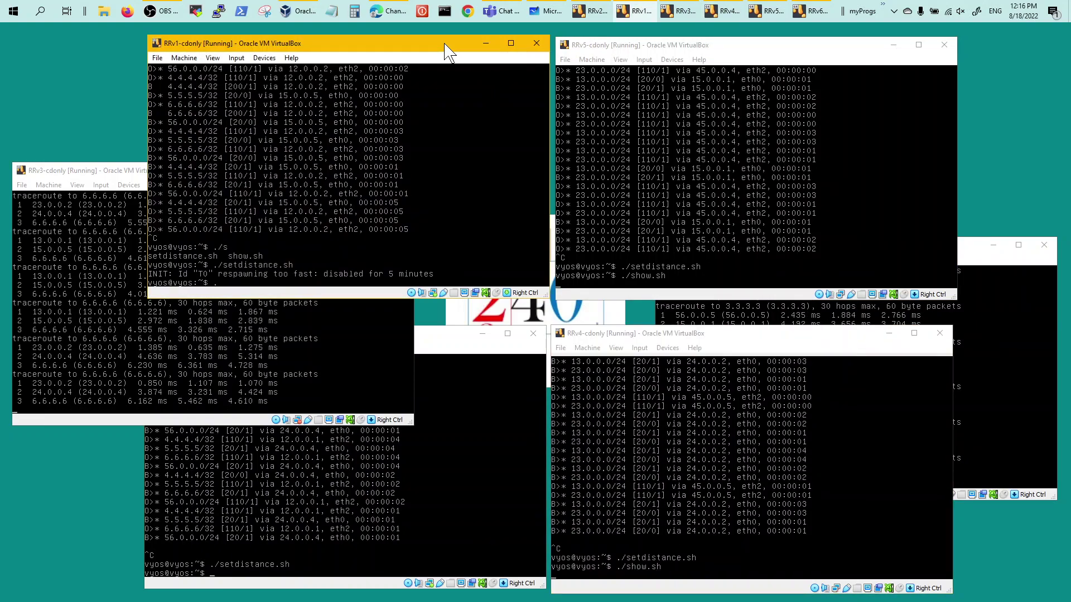
type("./show.sh")
key("Return")
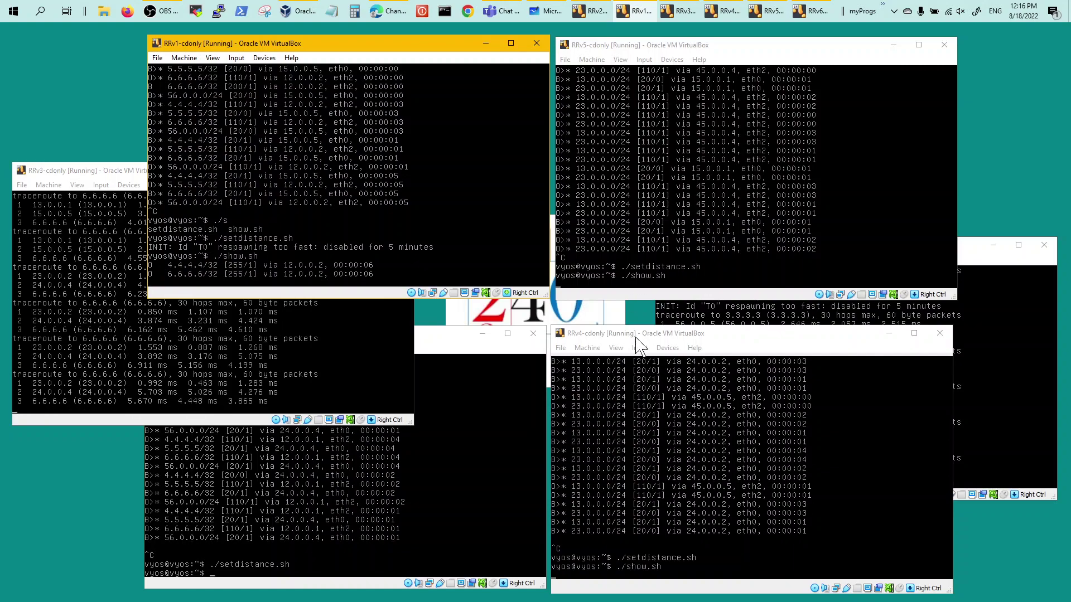
Start the ./show.sh route monitor in the RRv2 console.
left_click(678, 340)
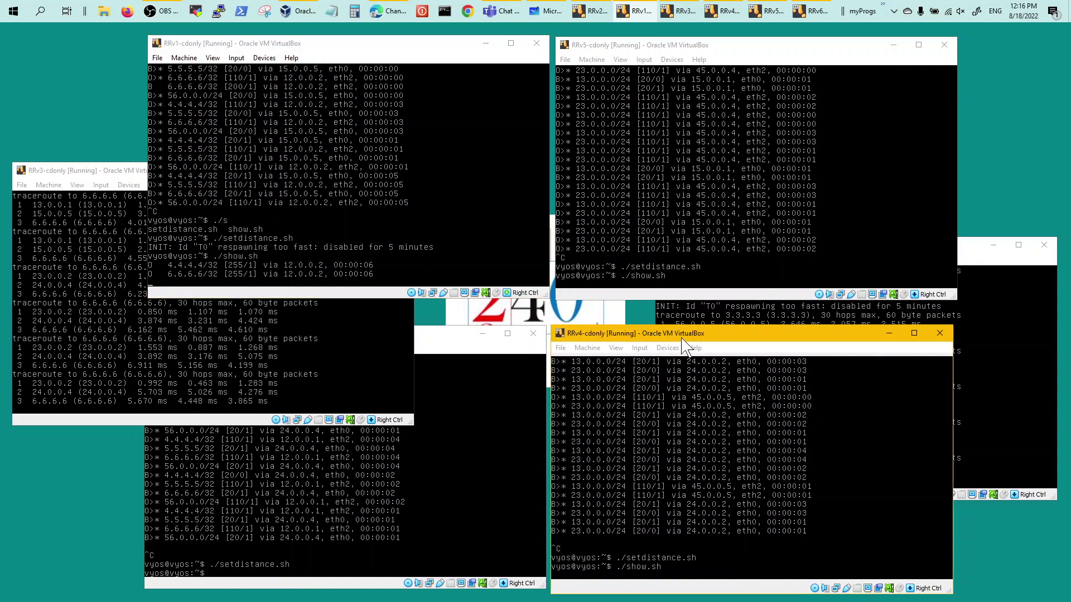
left_click(436, 351)
type(".")
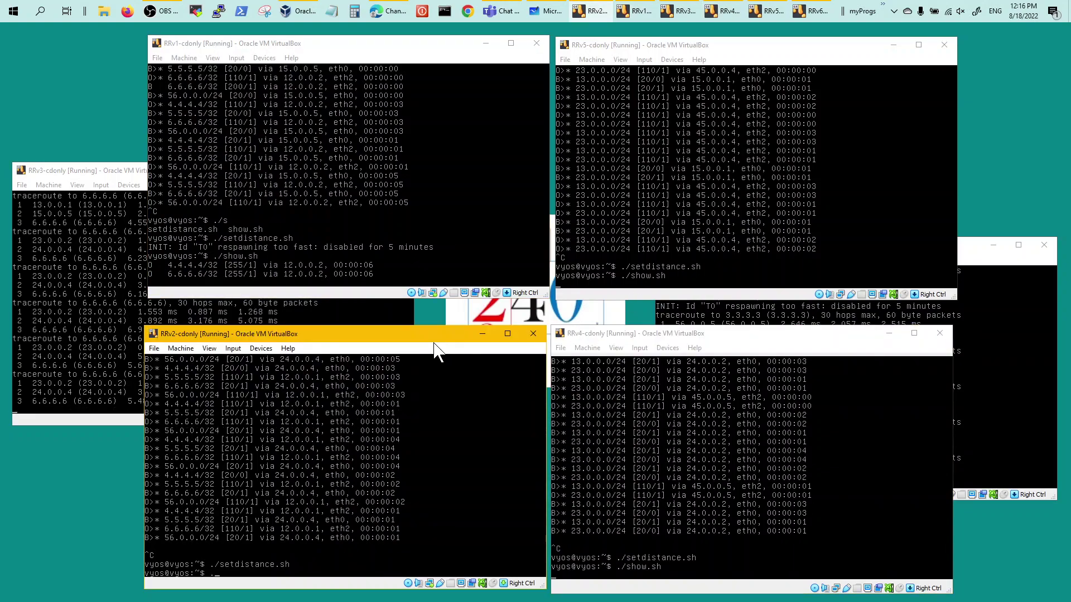
type("/show.sh")
key("Return")
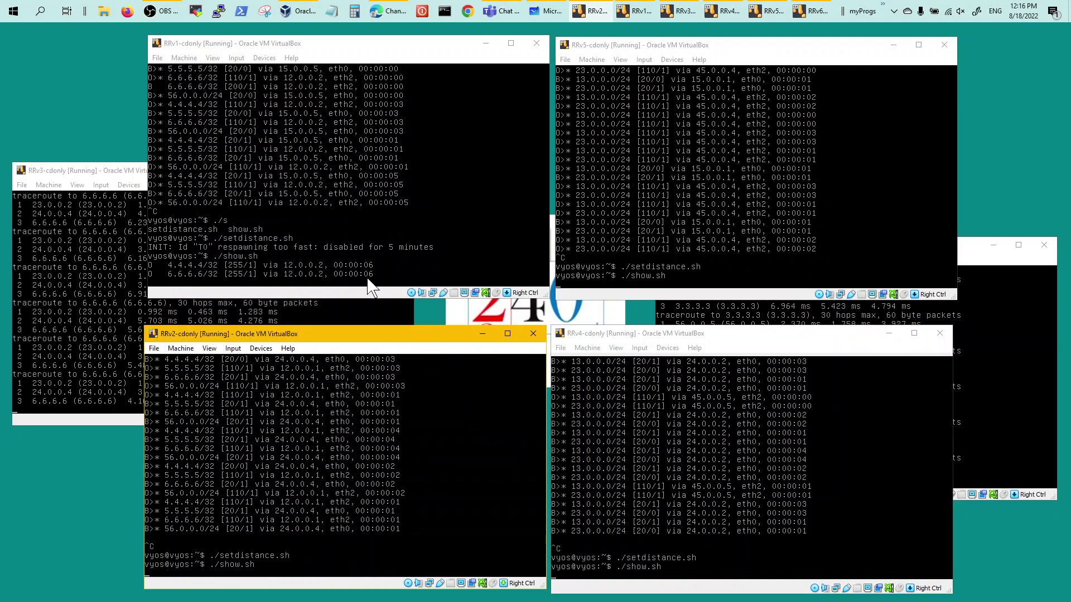
Check the running traceroutes on RRv3 and RRv6, and the route monitors on RRv5 and RRv1.
left_click(103, 173)
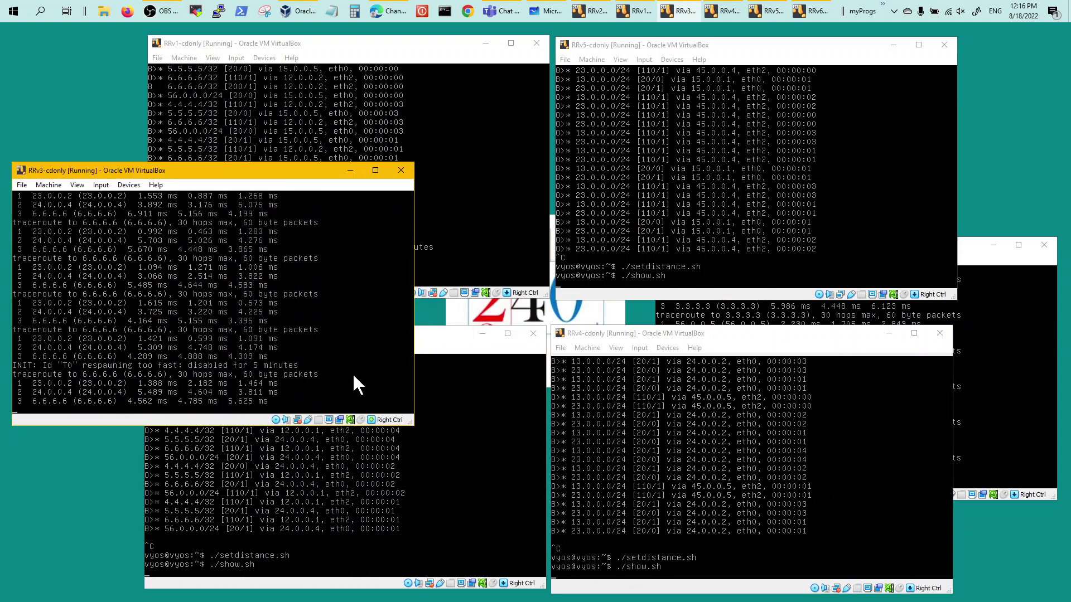
left_click(991, 265)
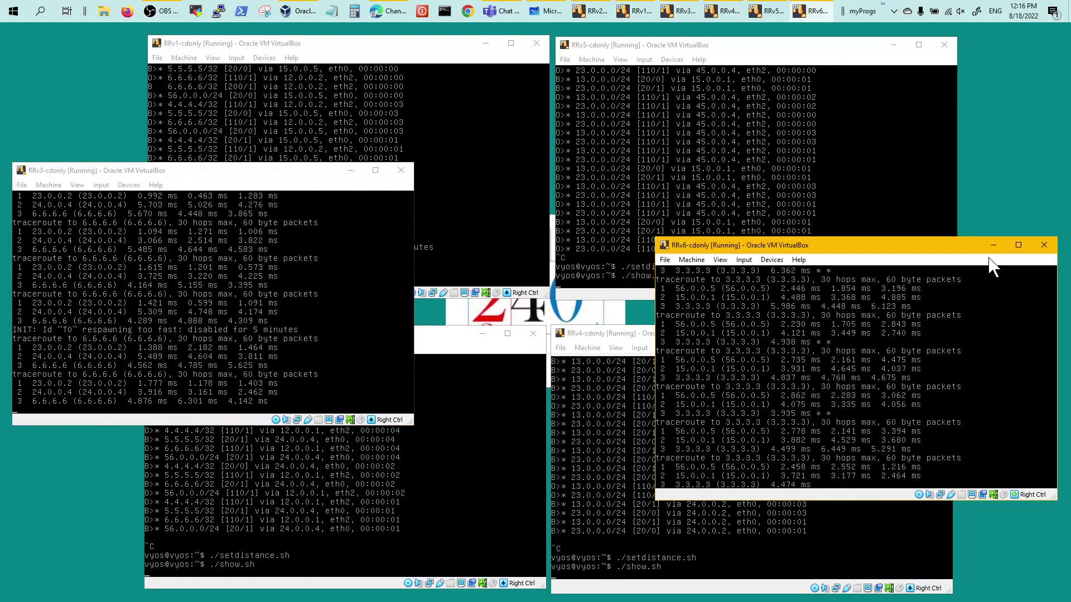
left_click(755, 48)
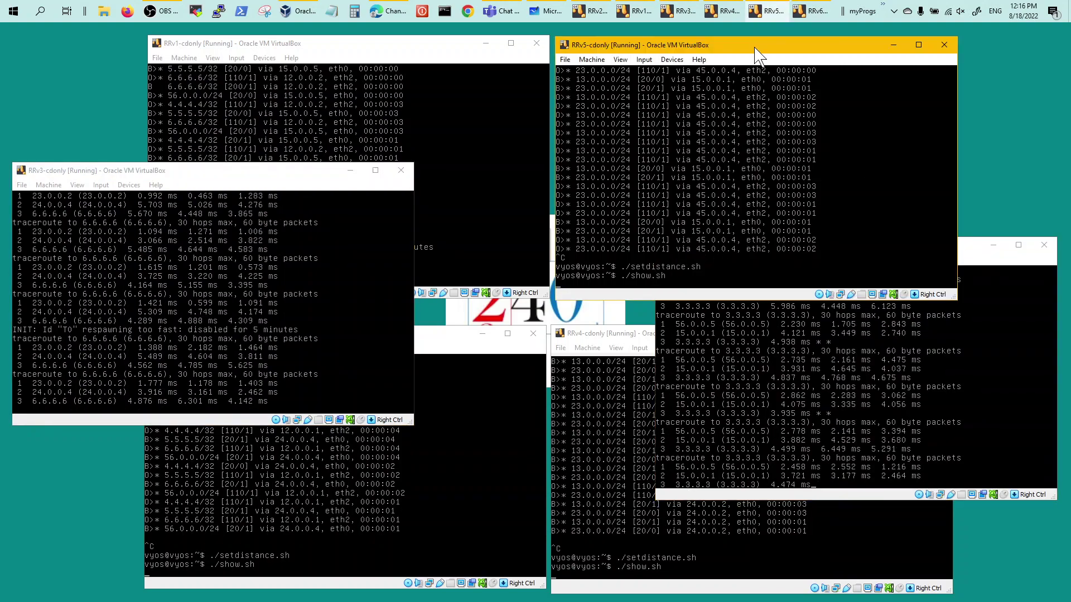
left_click(426, 60)
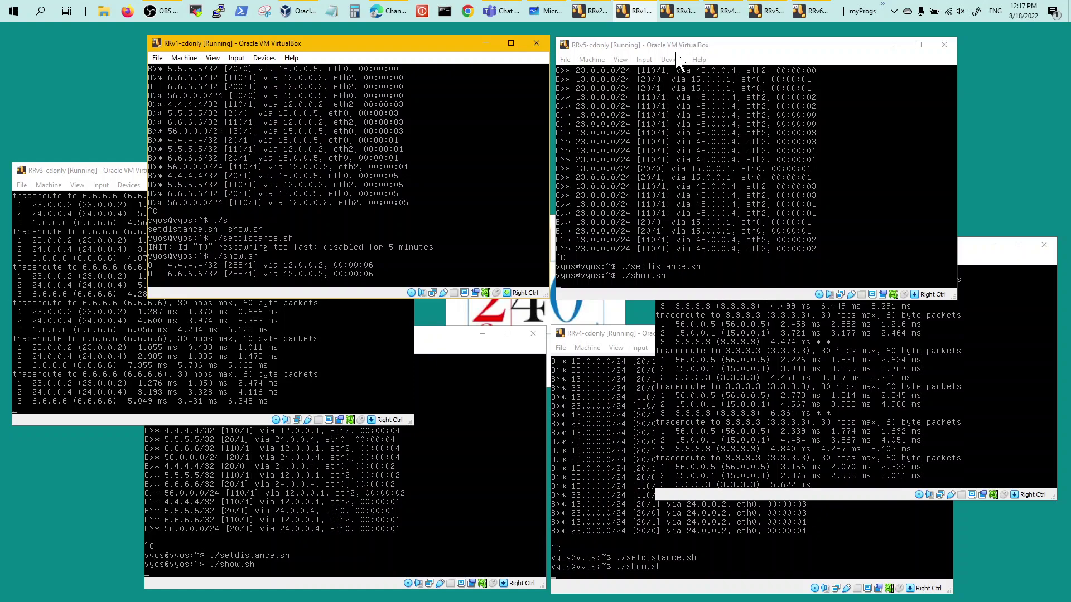
Stop show.sh on RRv5, clear its console and list the routing table with sho ip ro.
left_click(705, 46)
key("ctrl+c")
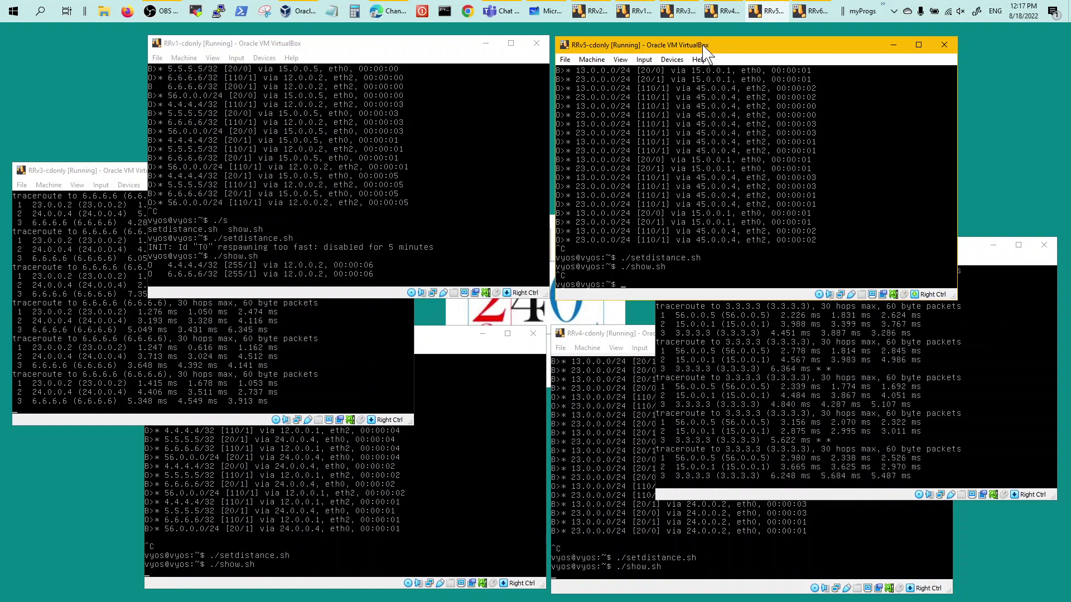
key("ctrl+l")
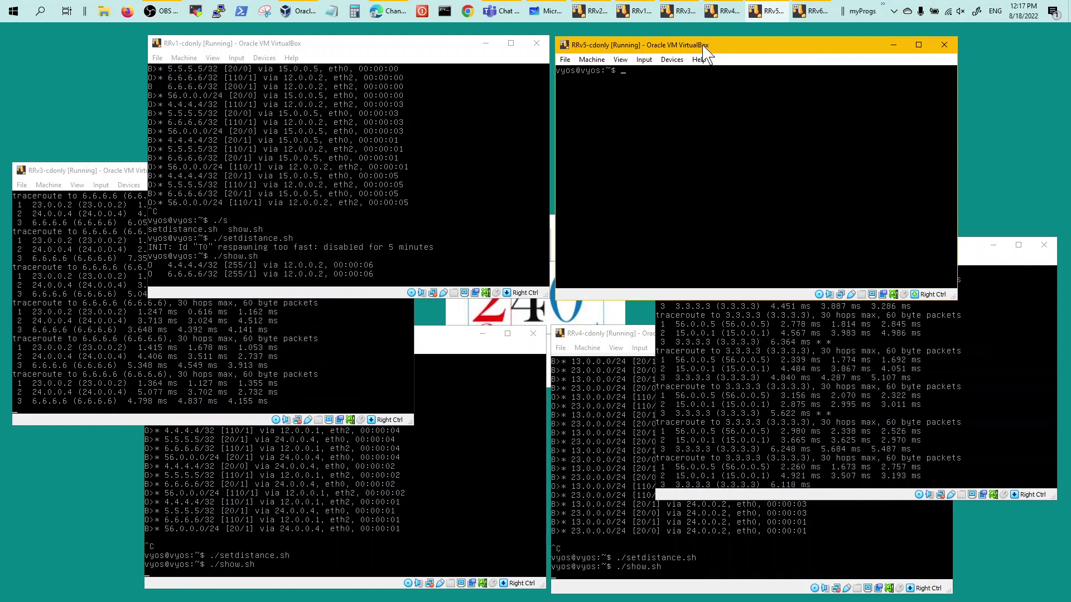
type("sho ip ro")
key("Return")
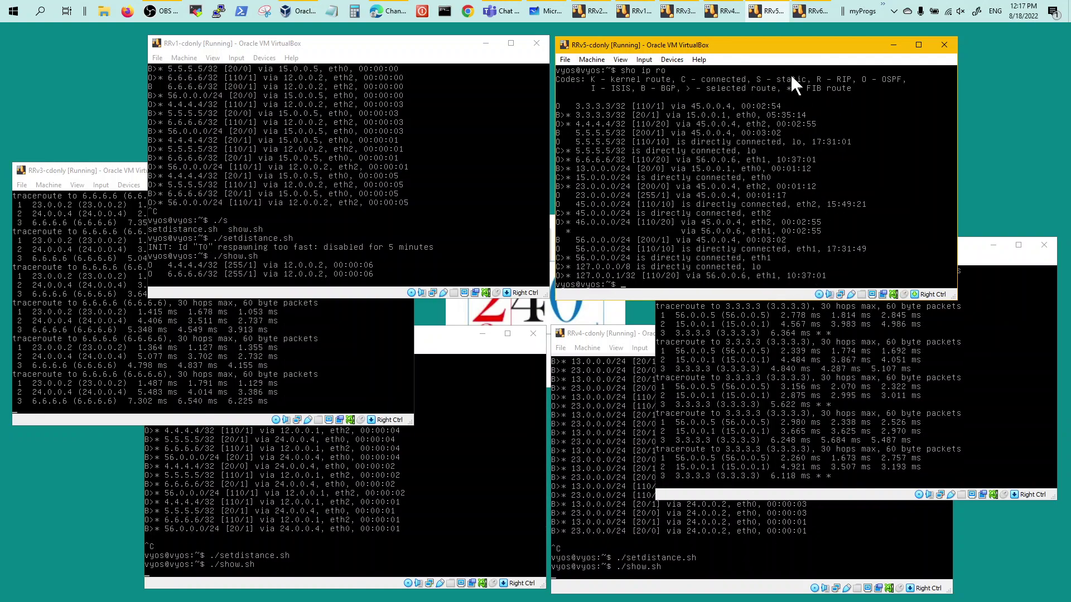
Filter the RRv5 routing table for recently changed routes with sho ip ro | grep 00:00:0, repeating the query several times.
type("s")
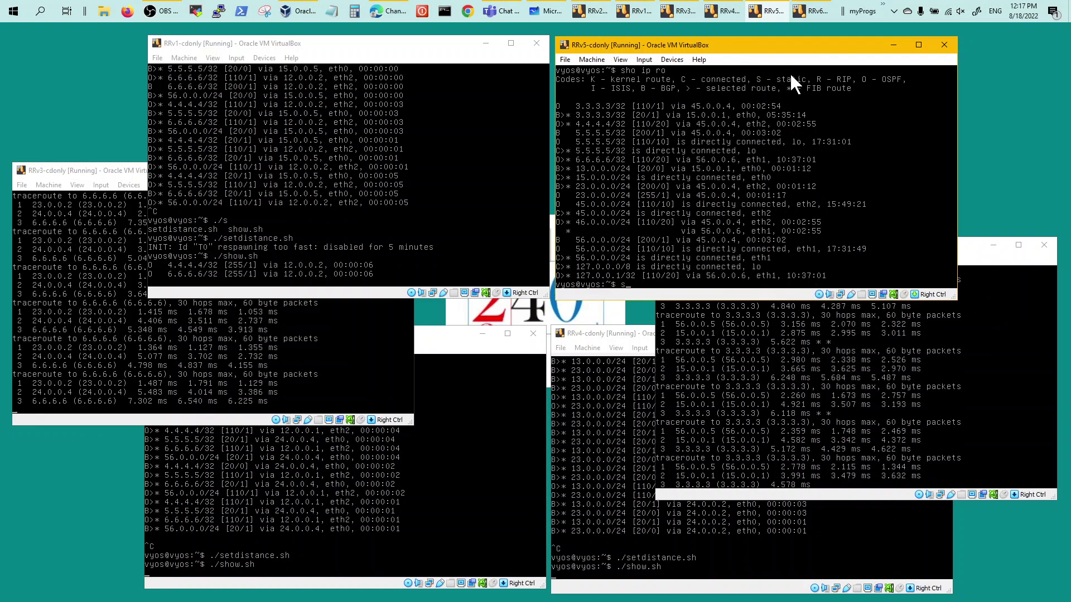
type("ho ip ro  | ")
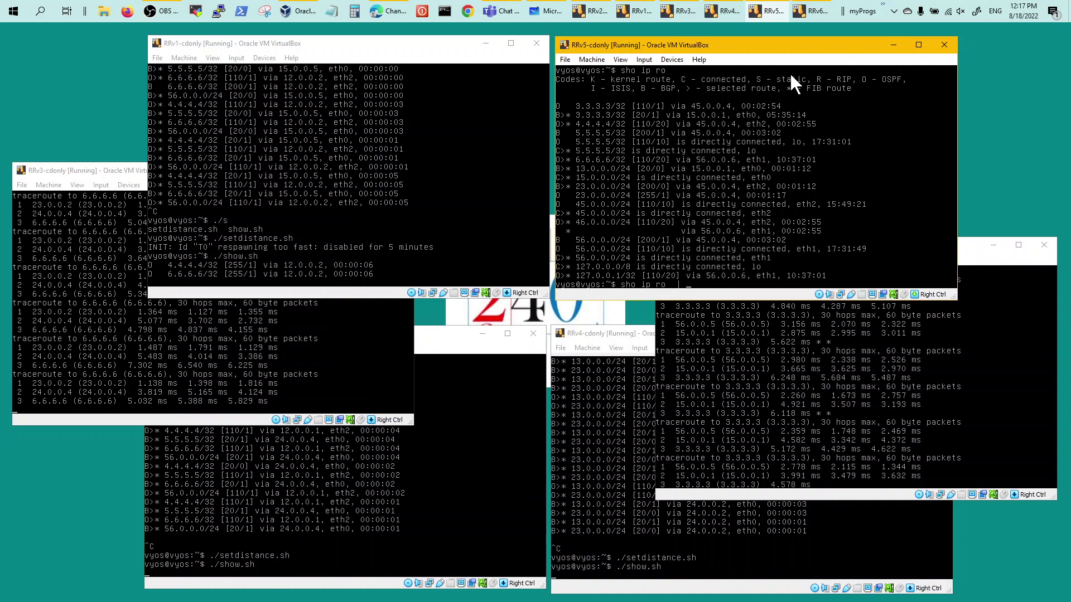
type("grep 00")
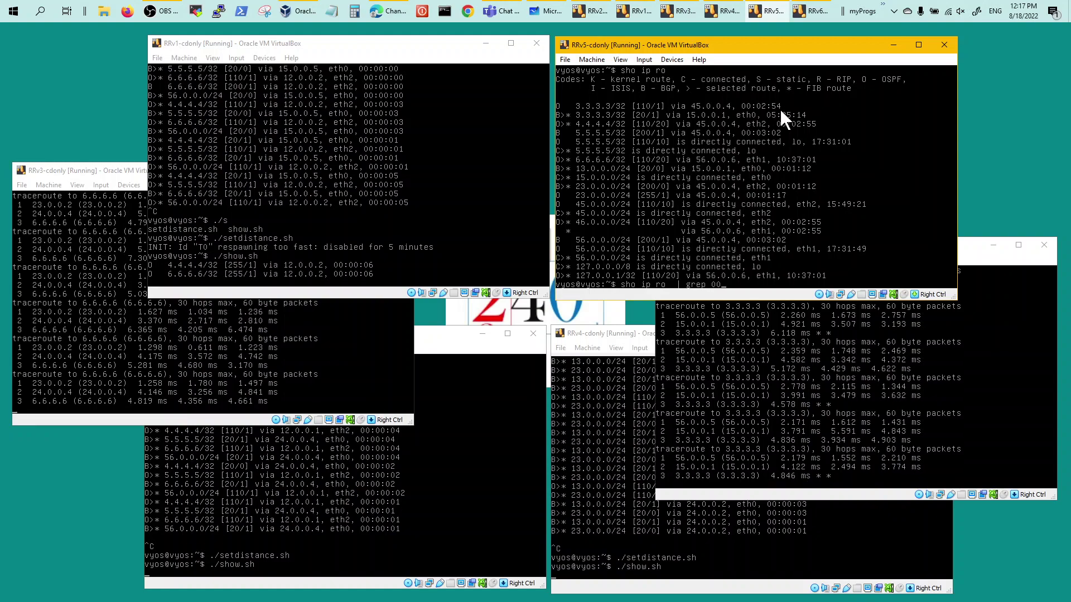
type(":")
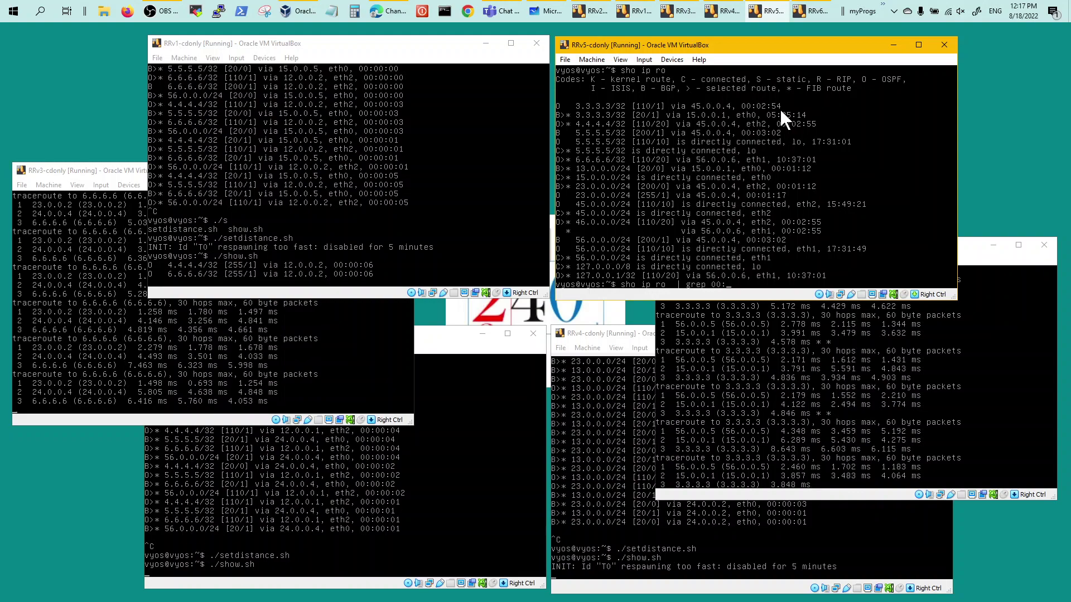
type("00:0")
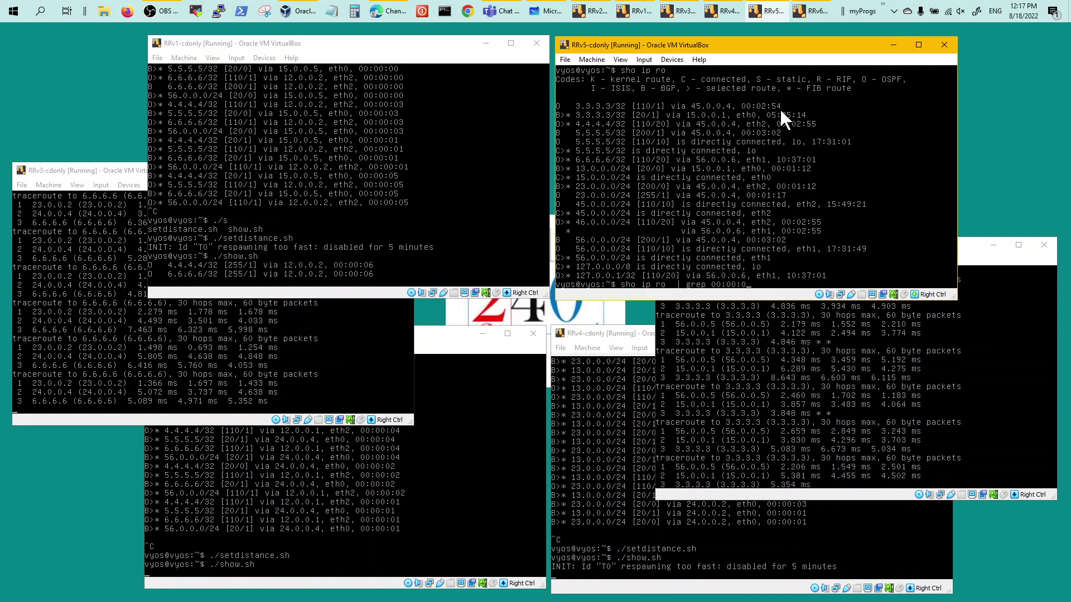
type("0")
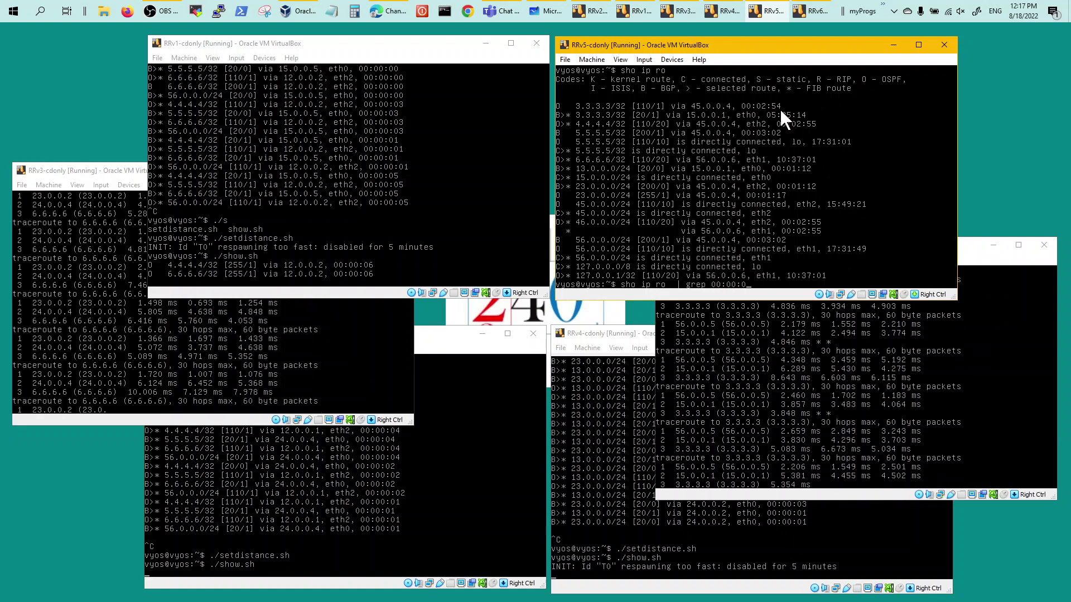
key("Return")
key("Up")
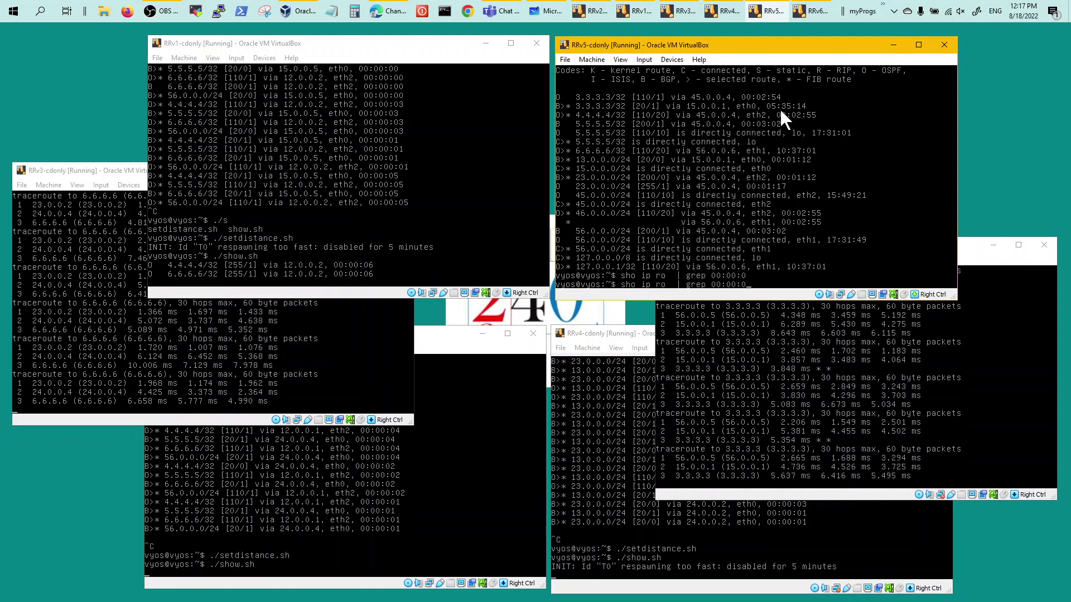
key("Return")
key("Up")
key("Return")
key("Up")
key("Return")
key("Up")
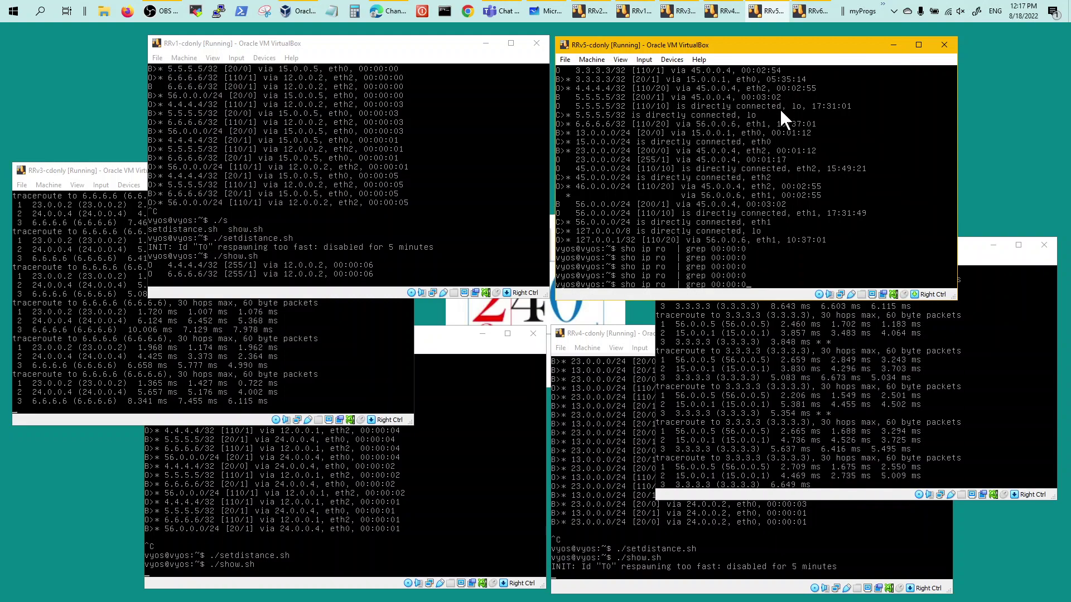
key("Return")
List the available scripts in the RRv5 home directory and start ./show.sh.
type("./")
key("Tab")
key("Tab")
type("s")
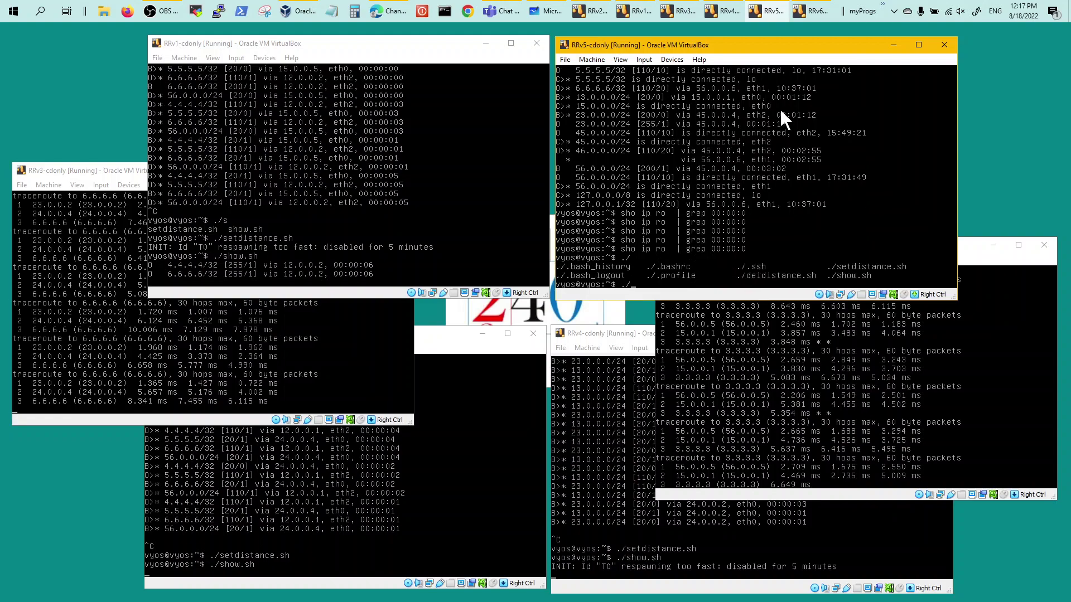
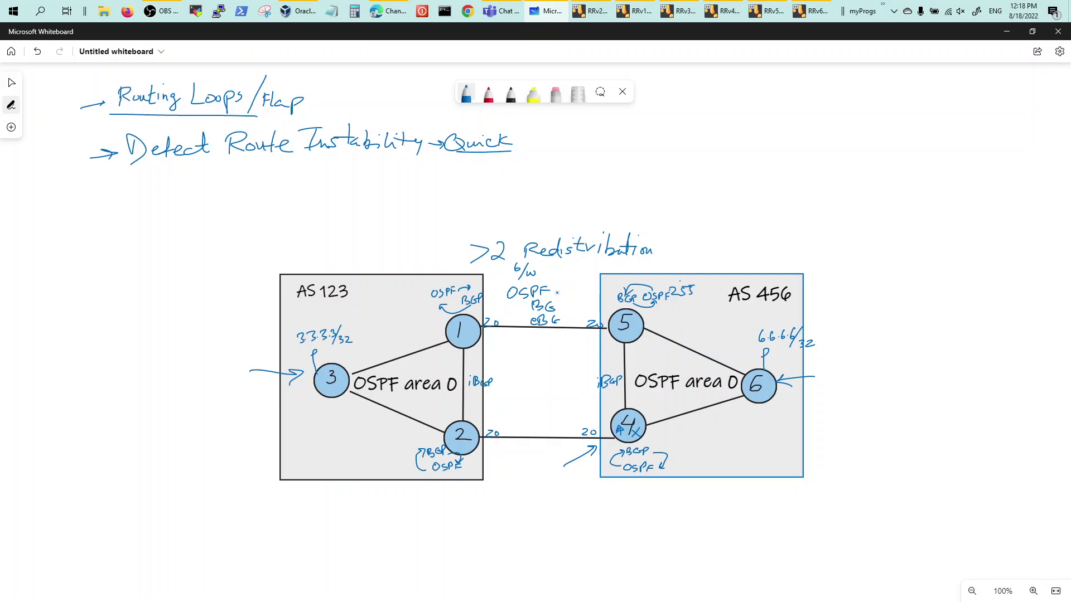
In Microsoft Whiteboard, handwrite "/eigrp" after OSPF in the redistribution note and complete the word BGP beneath it.
mouse_move(556, 301)
left_mouse_down()
mouse_move(550, 294)
mouse_move(577, 296)
left_mouse_up()
left_click(572, 282)
left_click(577, 286)
left_click(577, 291)
left_click_drag(580, 291, 587, 291)
Handwrite "Admin OSPF X-255" above the redistribution note, with a down arrow pointing at 255.
mouse_move(396, 193)
left_mouse_down()
mouse_move(487, 190)
mouse_move(500, 203)
mouse_move(522, 204)
left_mouse_up()
mouse_move(523, 192)
left_mouse_down()
mouse_move(534, 203)
mouse_move(554, 197)
left_mouse_up()
left_click_drag(556, 191, 569, 200)
left_click_drag(572, 190, 571, 201)
mouse_move(572, 189)
left_mouse_down()
mouse_move(600, 186)
mouse_move(535, 200)
mouse_move(563, 196)
mouse_move(533, 192)
mouse_move(571, 174)
left_mouse_up()
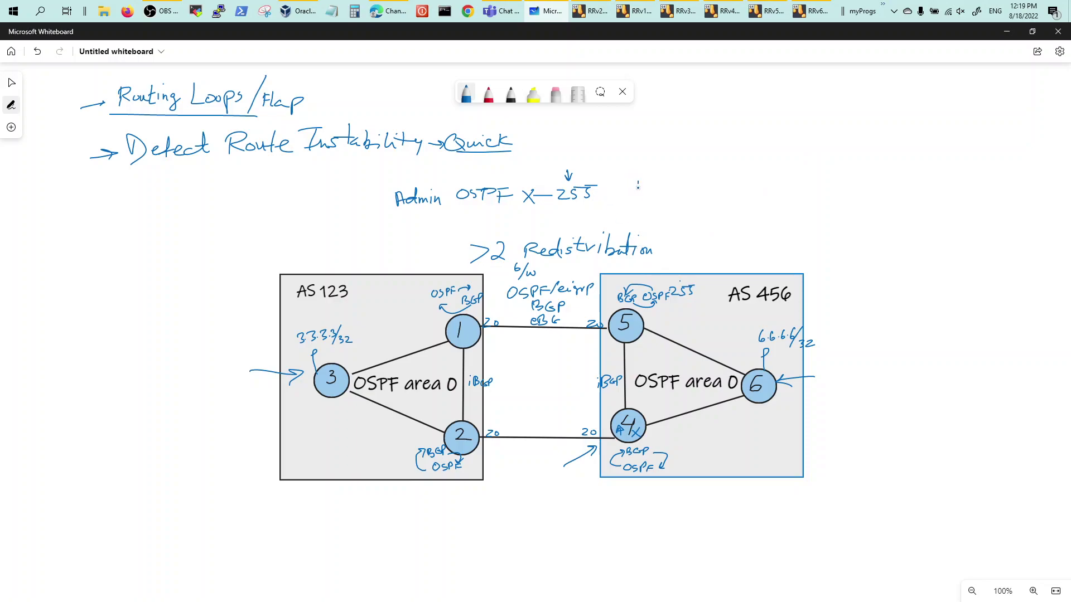
Handwrite "prefix" and "Tag" beside the admin distance note, each with a check mark.
mouse_move(636, 182)
left_mouse_down()
mouse_move(664, 193)
mouse_move(649, 213)
left_mouse_up()
mouse_move(659, 205)
left_mouse_down()
mouse_move(668, 202)
mouse_move(658, 223)
left_mouse_up()
mouse_move(676, 172)
left_mouse_down()
mouse_move(669, 198)
mouse_move(682, 182)
left_mouse_up()
mouse_move(680, 184)
left_mouse_down()
mouse_move(693, 186)
mouse_move(648, 193)
mouse_move(698, 204)
mouse_move(719, 182)
left_mouse_up()
left_click(698, 182)
left_click(697, 187)
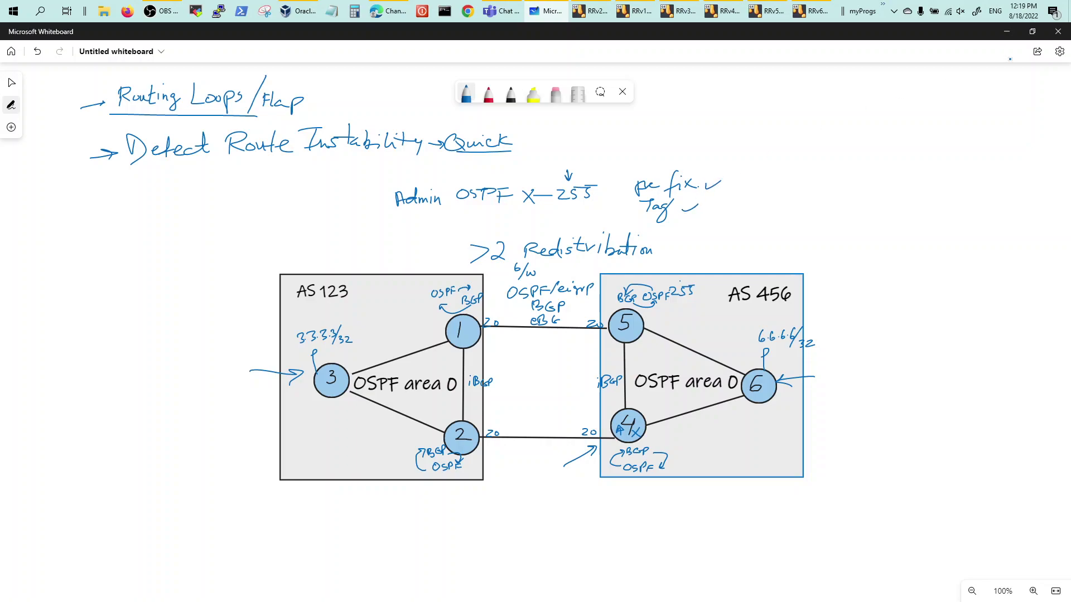
Return to the RRv5 console in VirtualBox and stop the running show.sh script.
left_click(1007, 32)
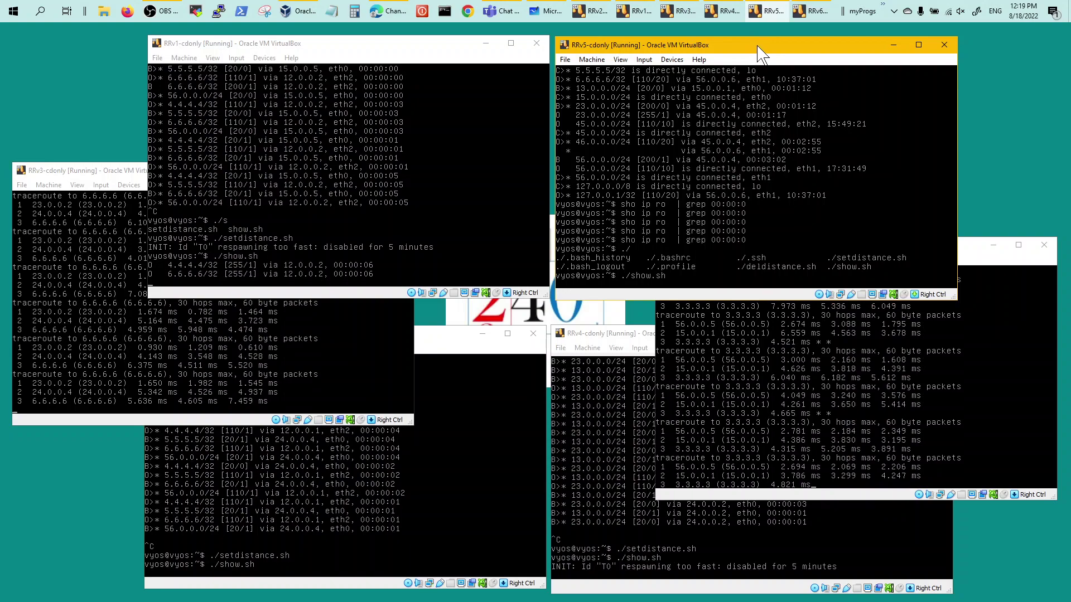
key("ctrl+c")
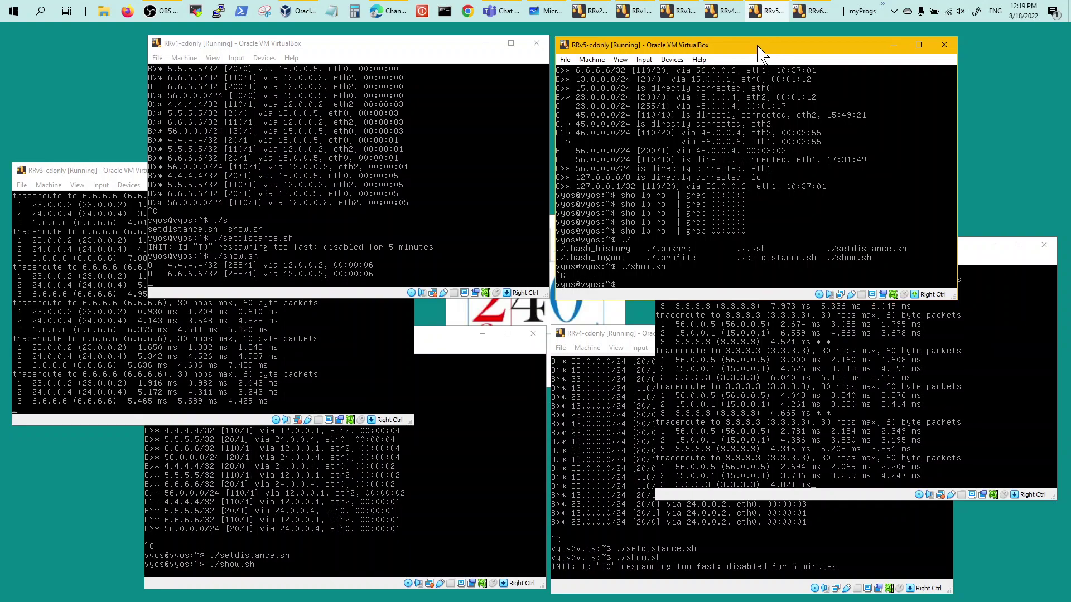
key("Return")
key("Return")
key("Return")
Display the RRv5 configuration with sho configuration, review the OSPF distance section and leave the listing.
type("sho configuration p")
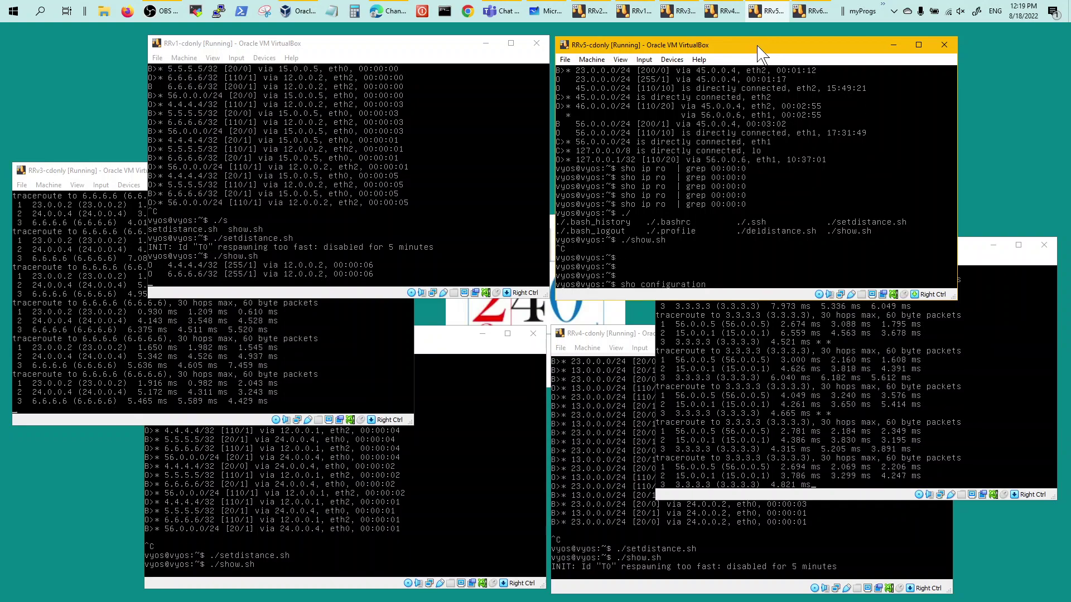
key("Tab")
type("r")
key("Tab")
type("o")
key("Tab")
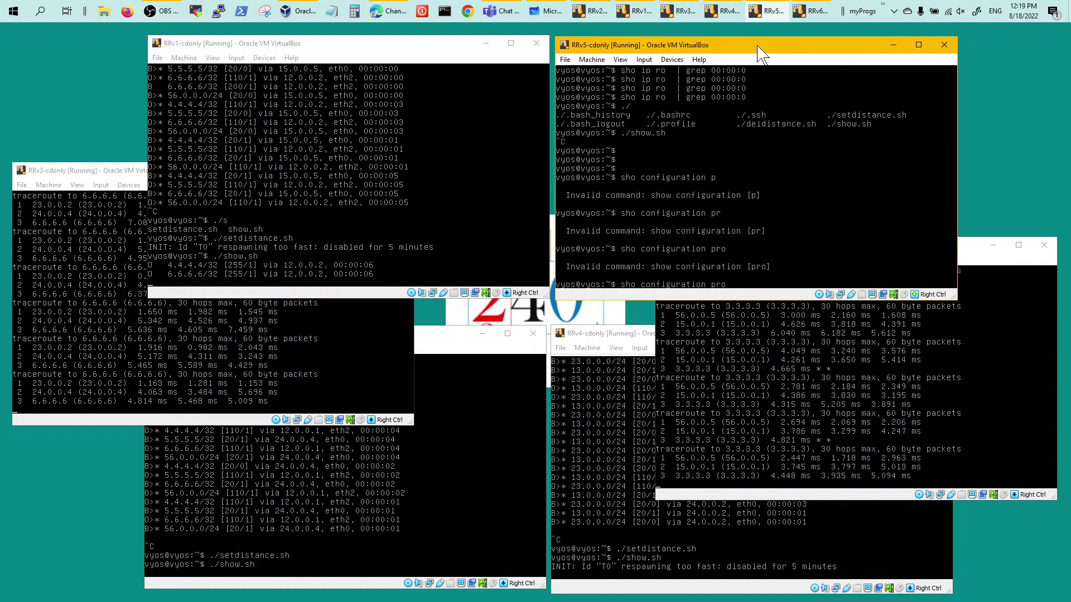
key("BackSpace")
key("BackSpace")
key("BackSpace")
key("Return")
scroll(656, 273, "down", 5)
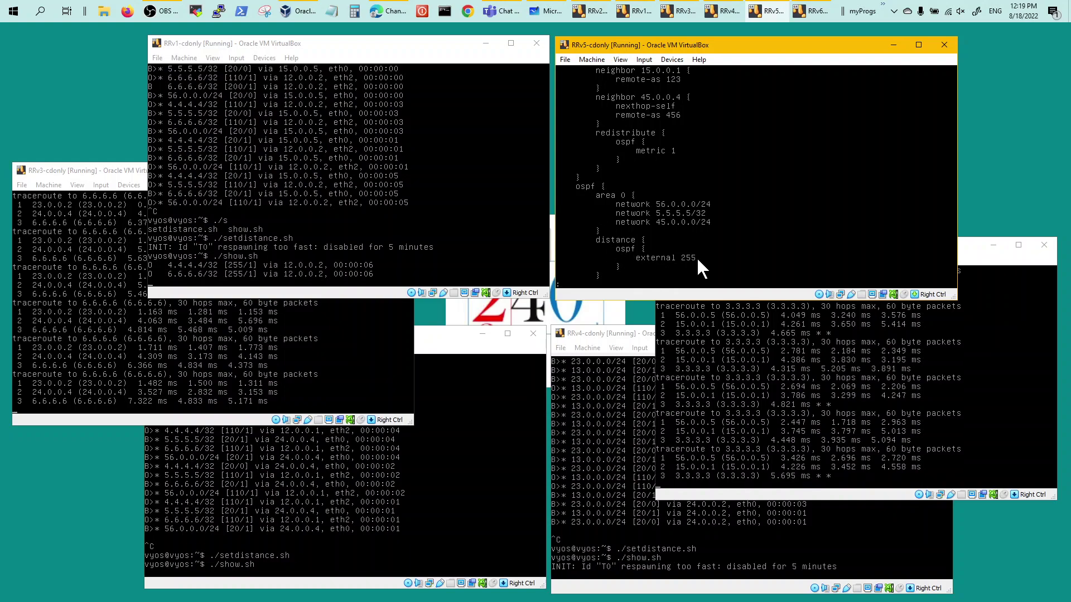
type("q")
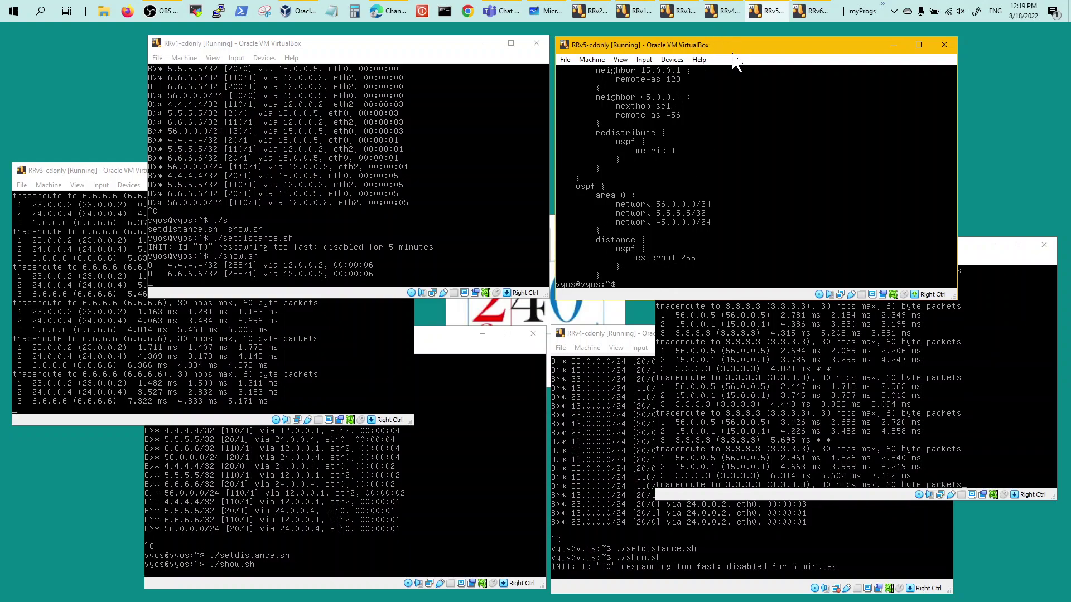
Display the contents of setdistance.sh on RRv5 using more.
type("more")
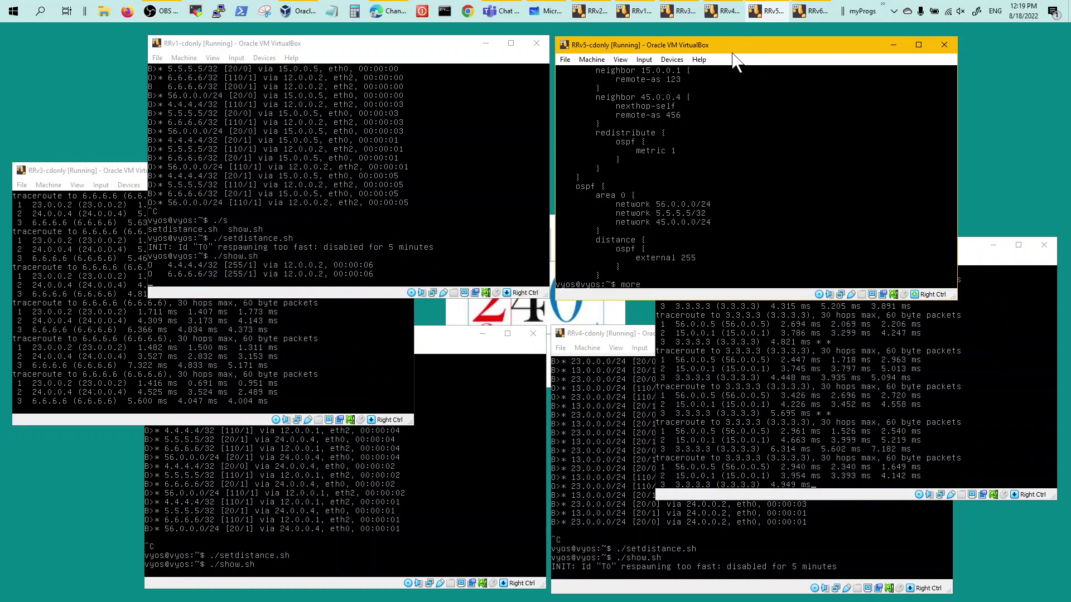
type(" setdistance.sh")
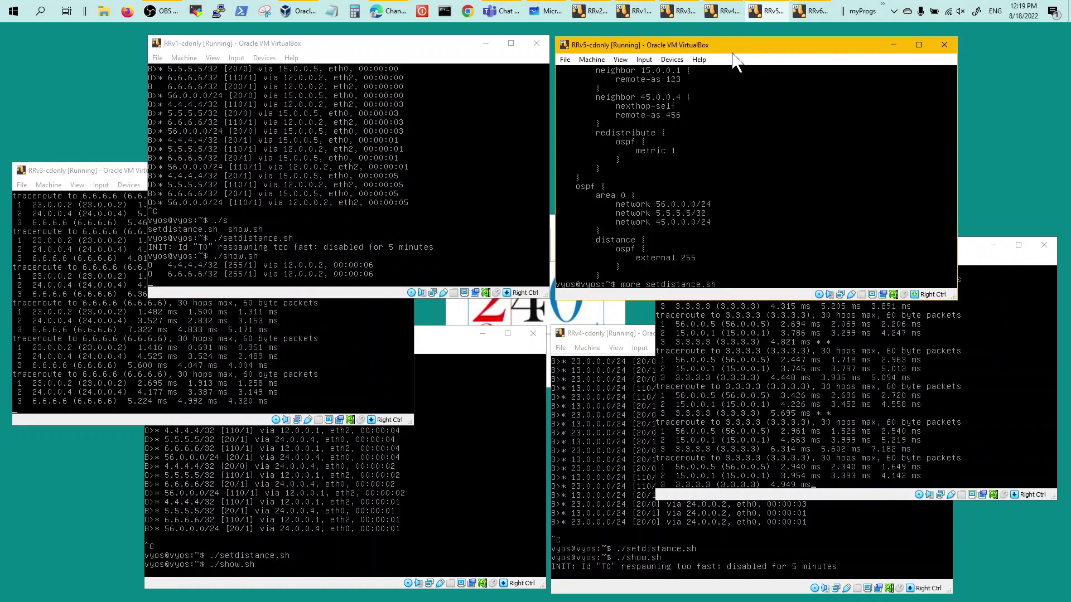
key("Return")
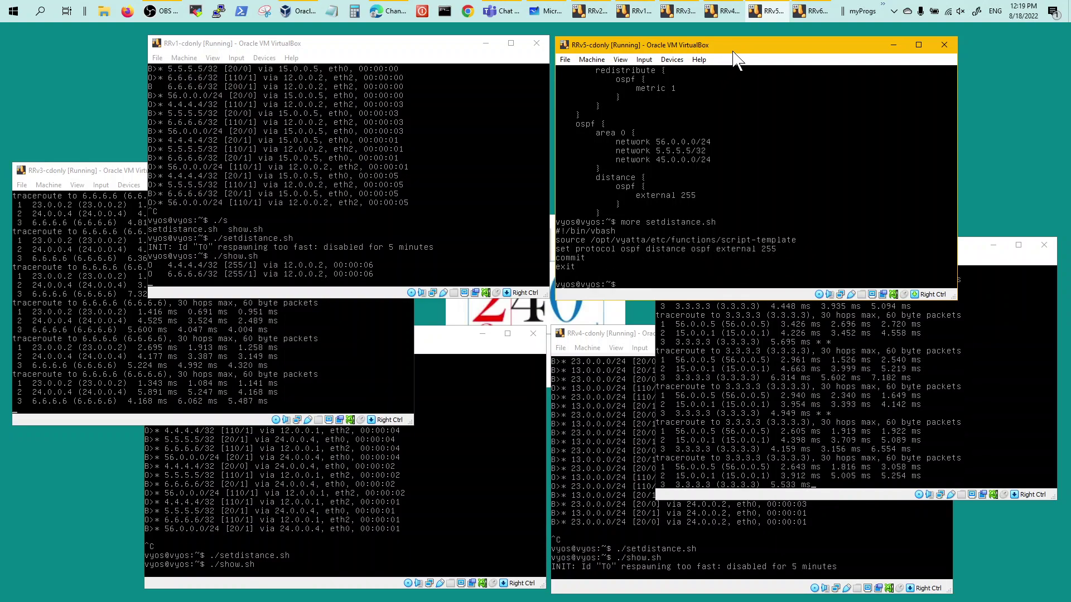
Clear the RRv5 console, list its routes with sho ip ro, and switch back to Microsoft Whiteboard.
key("ctrl+l")
type("sho ip ro")
key("Return")
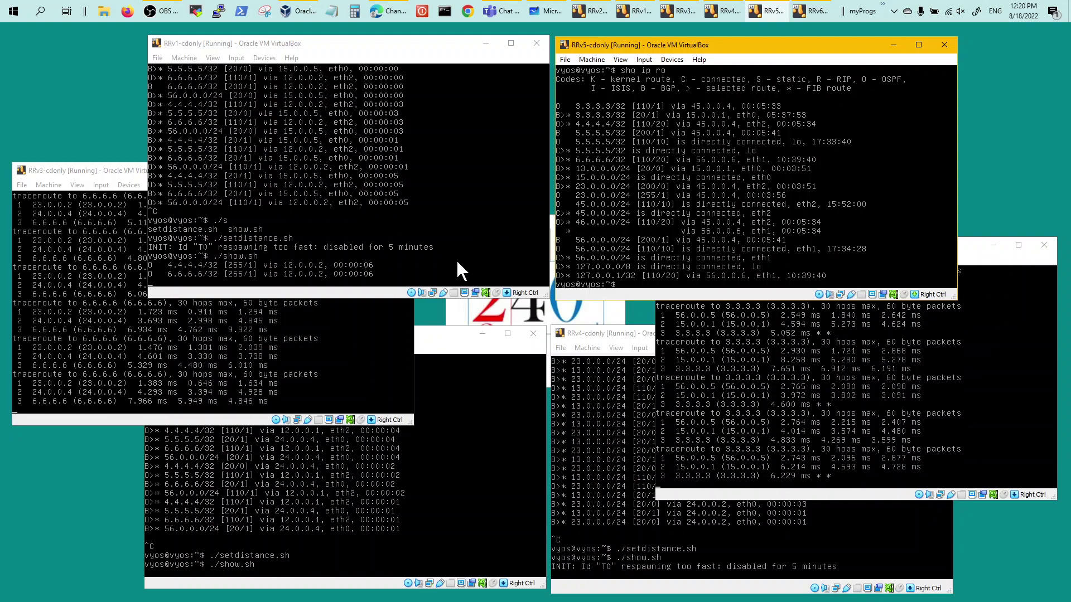
left_click(542, 18)
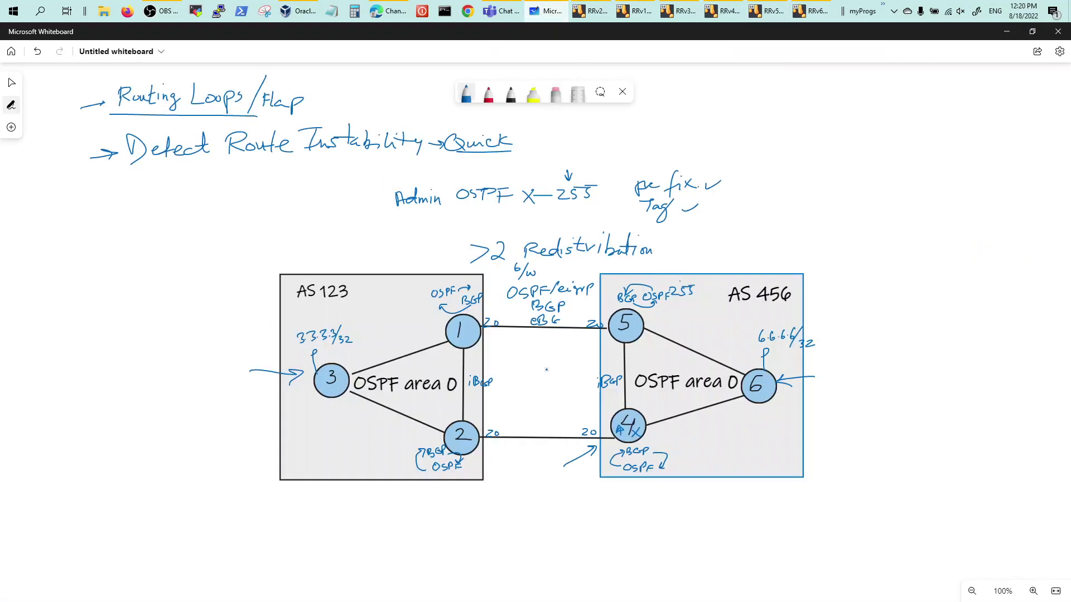